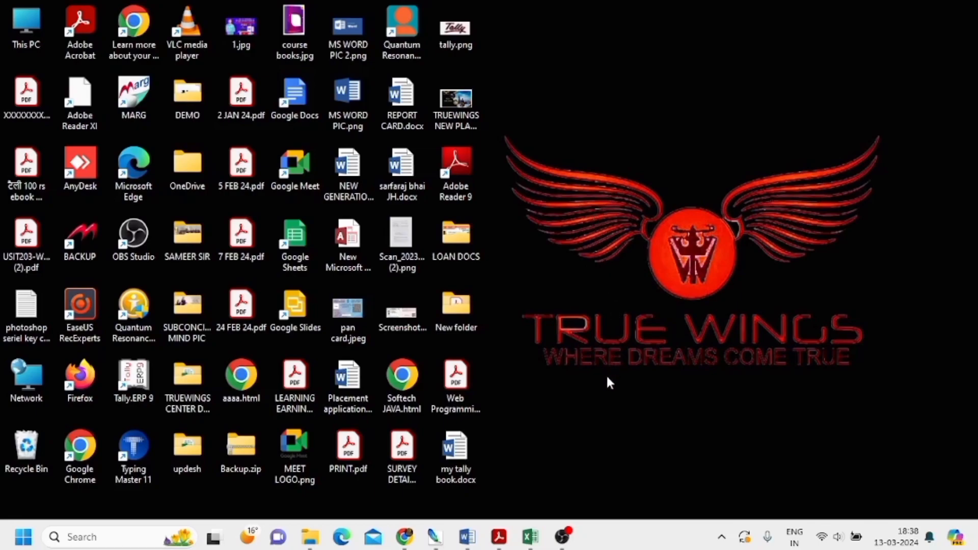
# Switch to the RESULT VIDEO.xlsx workbook in Excel and start a SUM formula over B2:F2 in the first TOTAL NO. cell, G2.
pyautogui.click(530, 538)
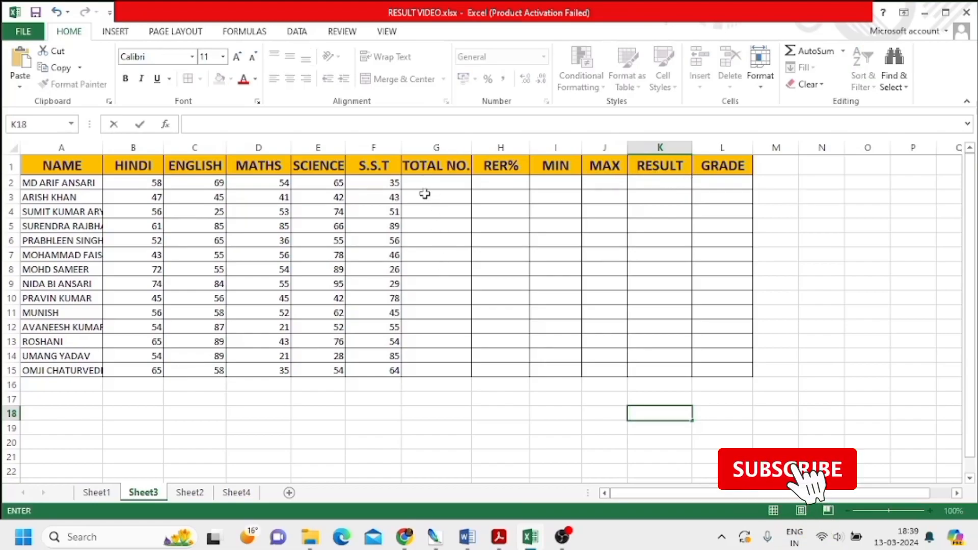
pyautogui.click(430, 184)
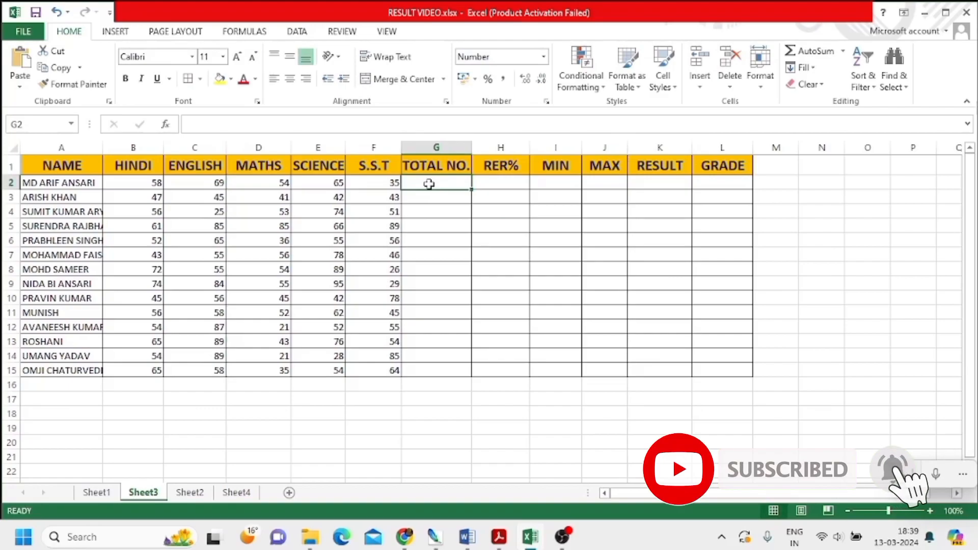
pyautogui.write('=SUM')
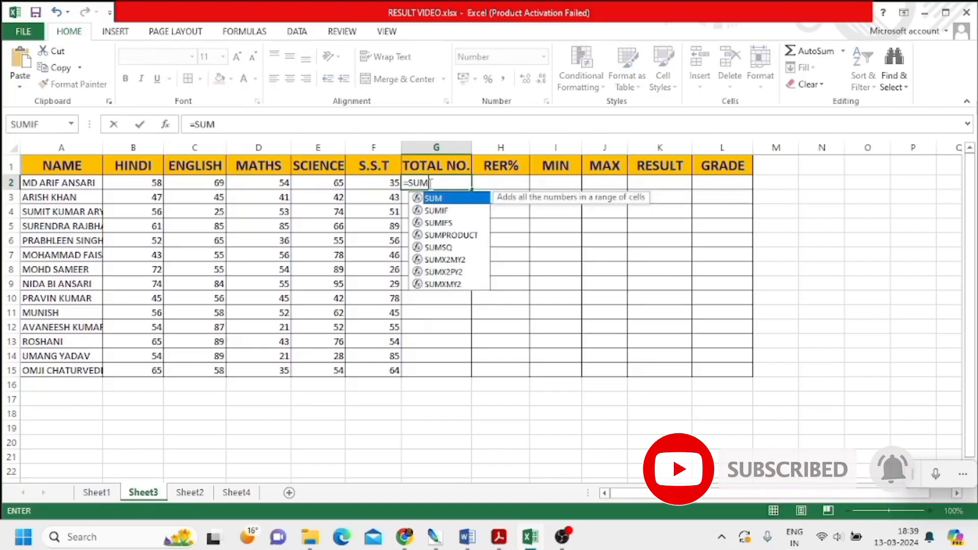
pyautogui.write('(')
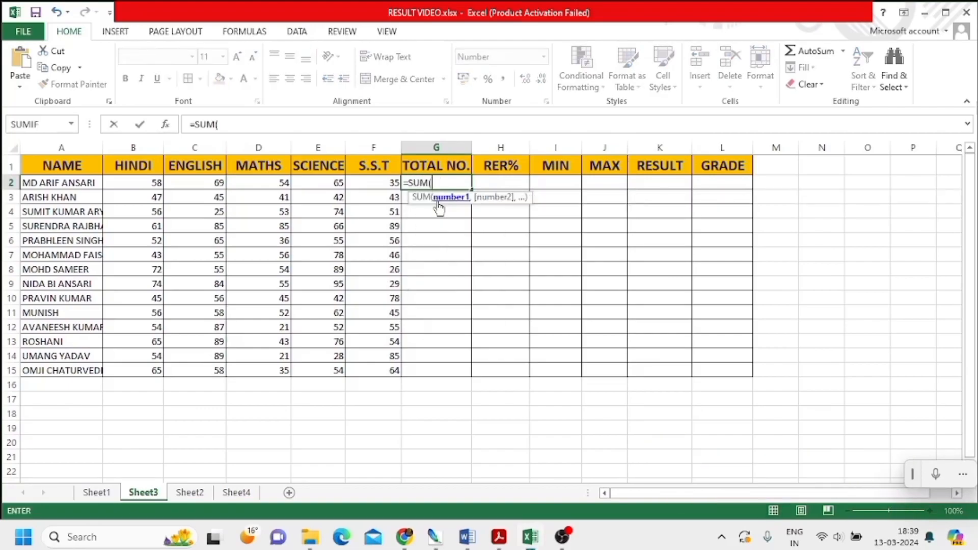
pyautogui.moveTo(130, 182); pyautogui.dragTo(365, 182)
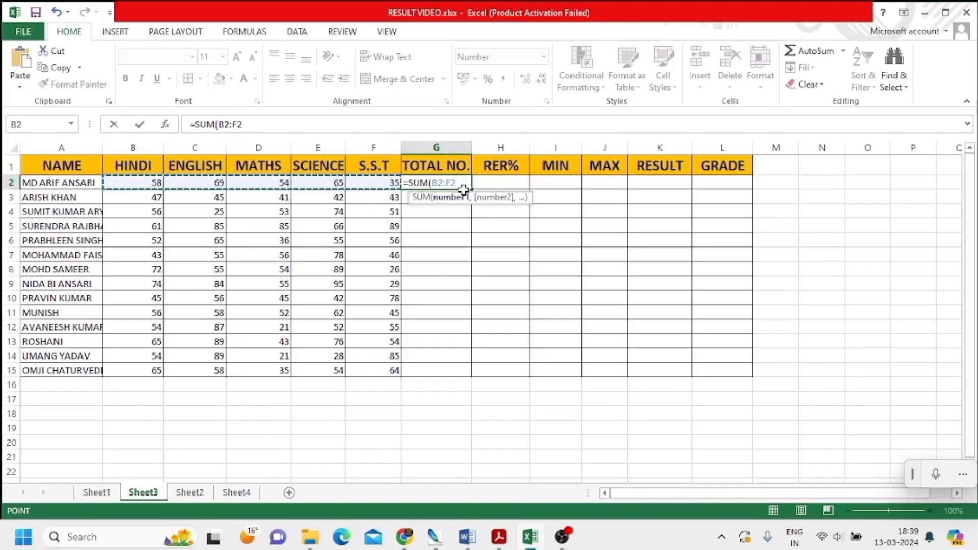
# Clear the range from the G2 SUM formula, re-enter it as B2:F2 and complete the formula.
pyautogui.press('BackSpace')
pyautogui.press('BackSpace')
pyautogui.press('BackSpace')
pyautogui.press('BackSpace')
pyautogui.press('BackSpace')
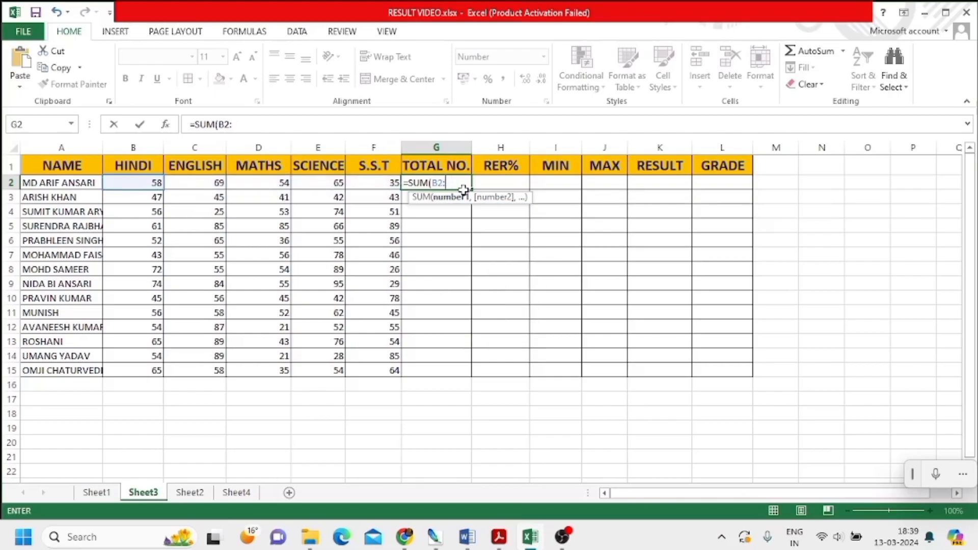
pyautogui.write('B')
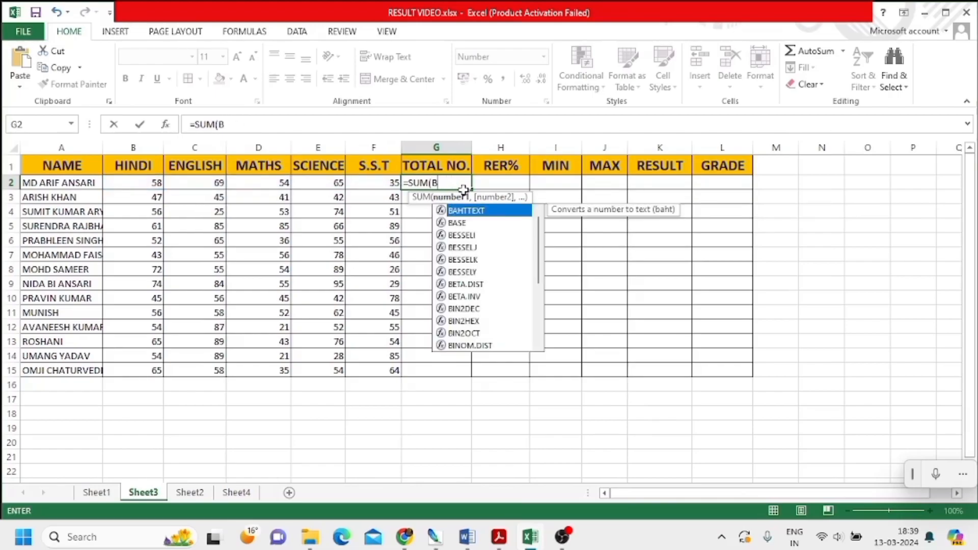
pyautogui.write('2')
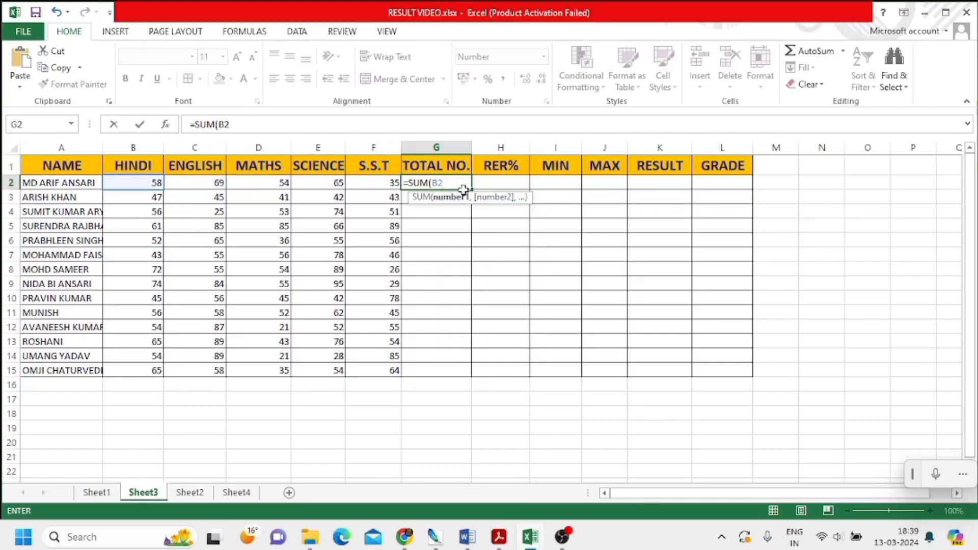
pyautogui.write(':')
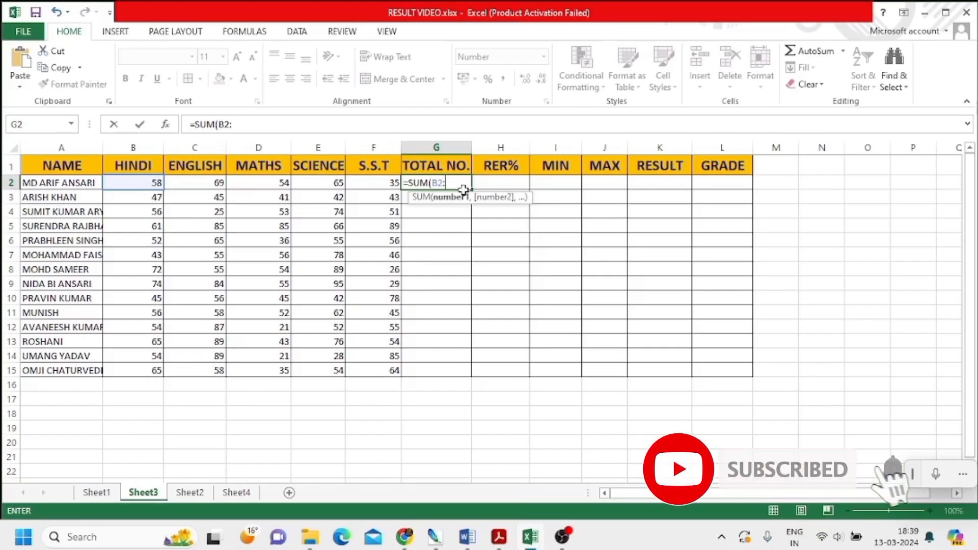
pyautogui.write('F2')
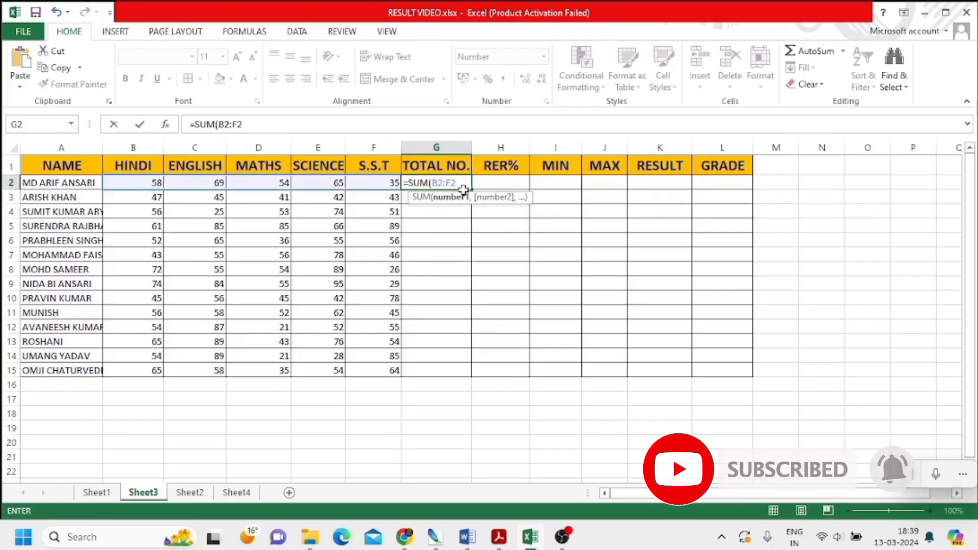
pyautogui.press('Return')
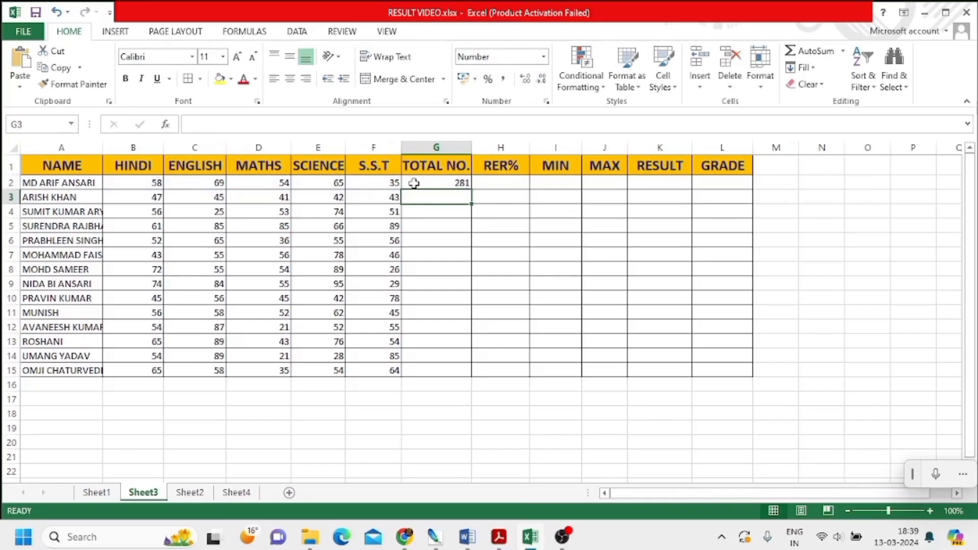
# Fill the SUM formula from G2 down through G15 to total every student's marks.
pyautogui.click(455, 185)
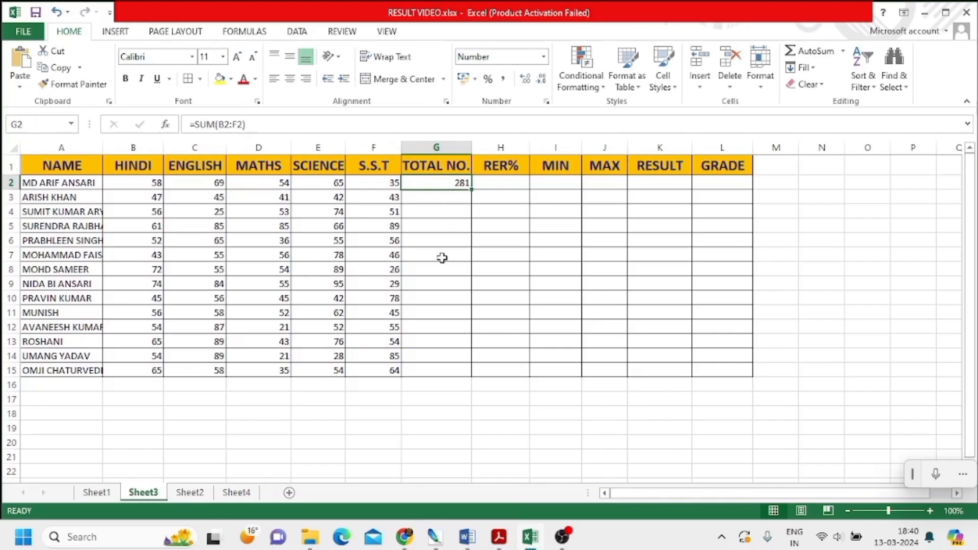
pyautogui.moveTo(442, 183); pyautogui.dragTo(440, 366)
pyautogui.hotkey('ctrl', 'd')
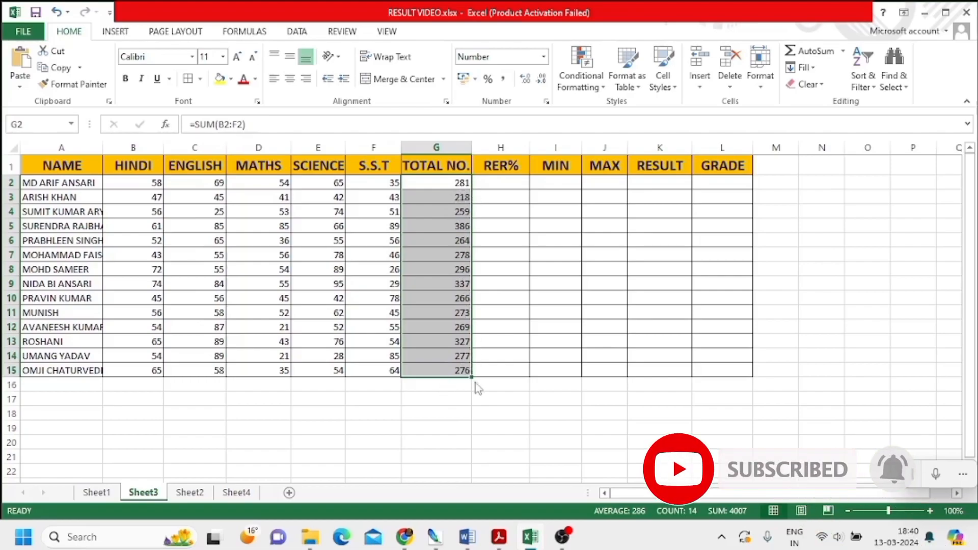
# Calculate the percentage in H2 with =G2/500*100 and fill the formula down through H15.
pyautogui.click(492, 182)
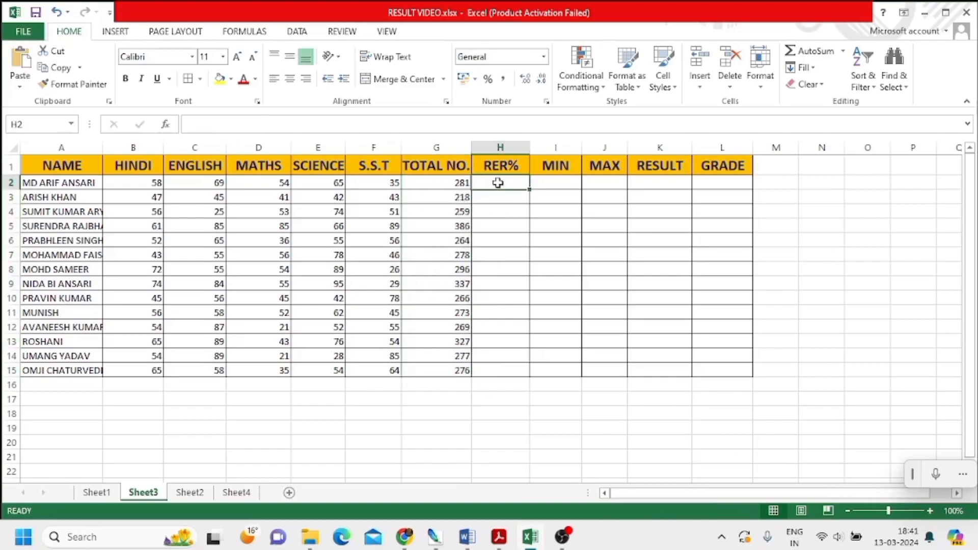
pyautogui.write('=')
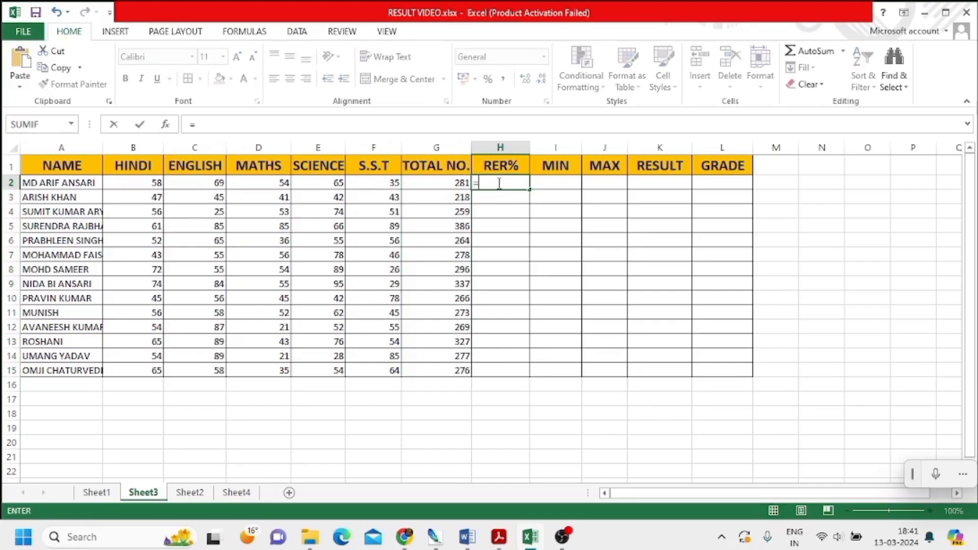
pyautogui.click(459, 184)
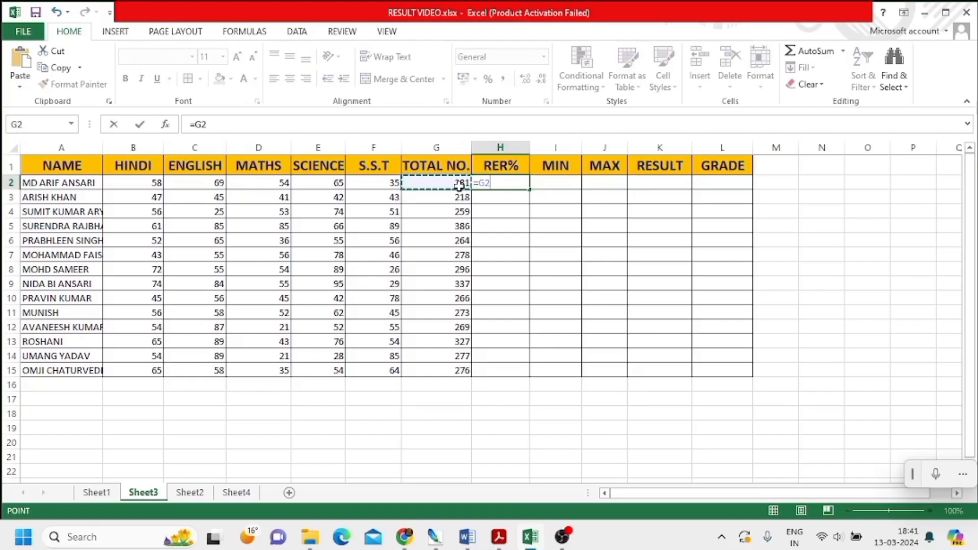
pyautogui.write('/')
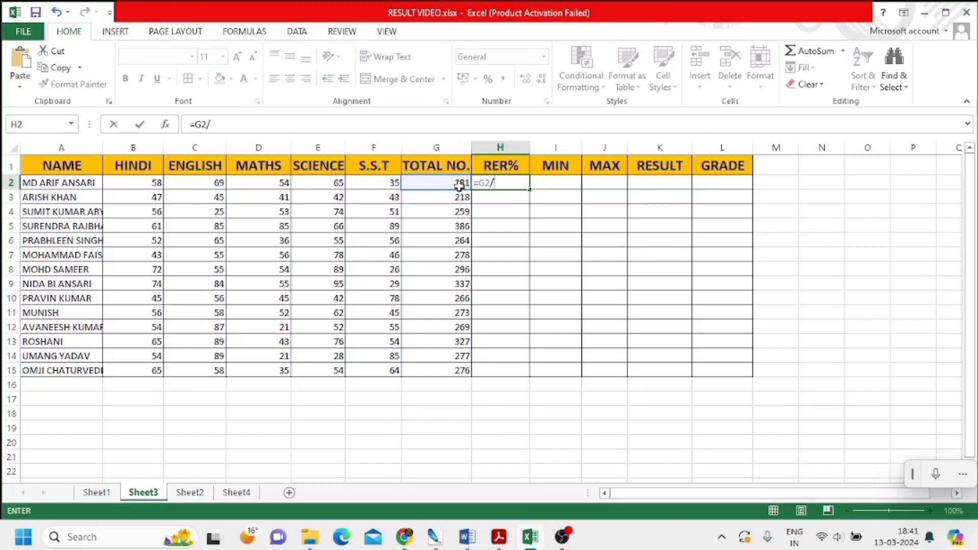
pyautogui.write('500*100')
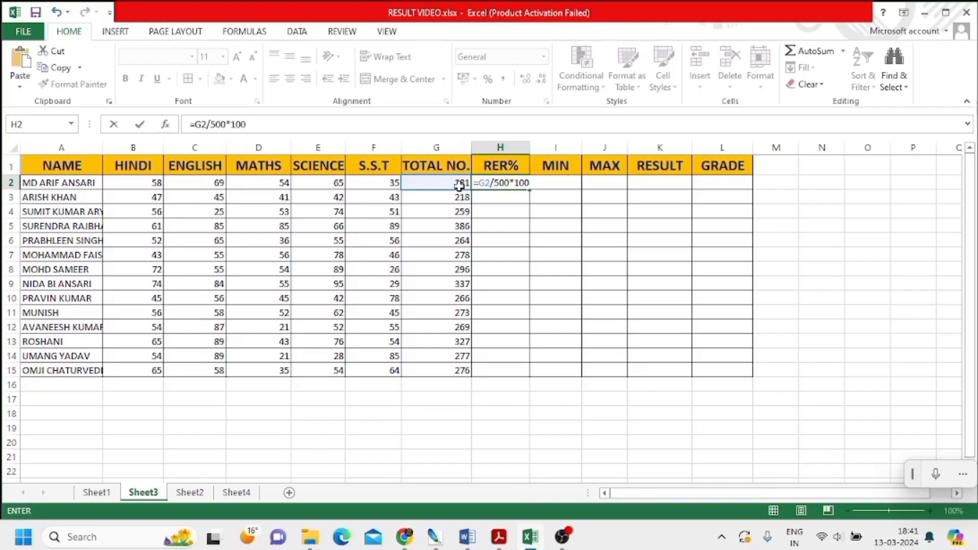
pyautogui.press('Return')
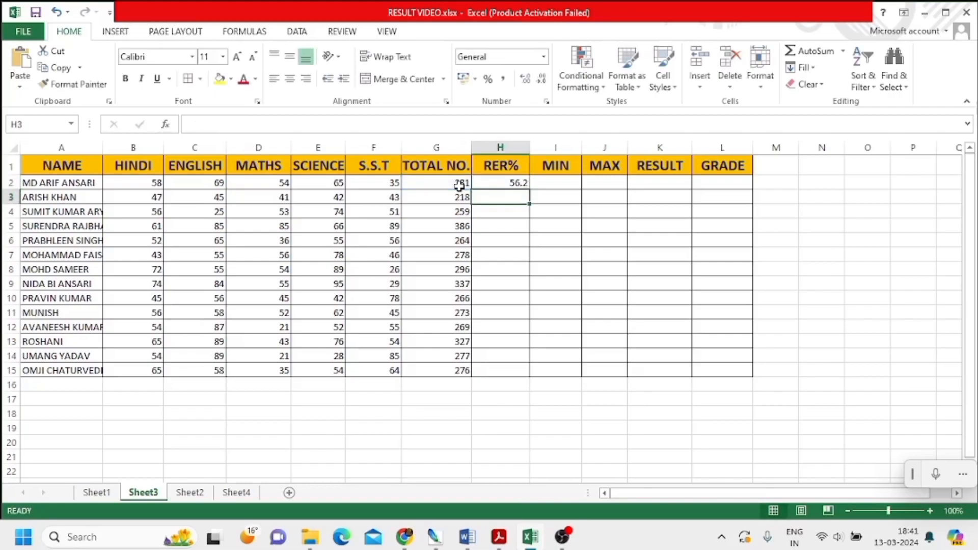
pyautogui.click(501, 183)
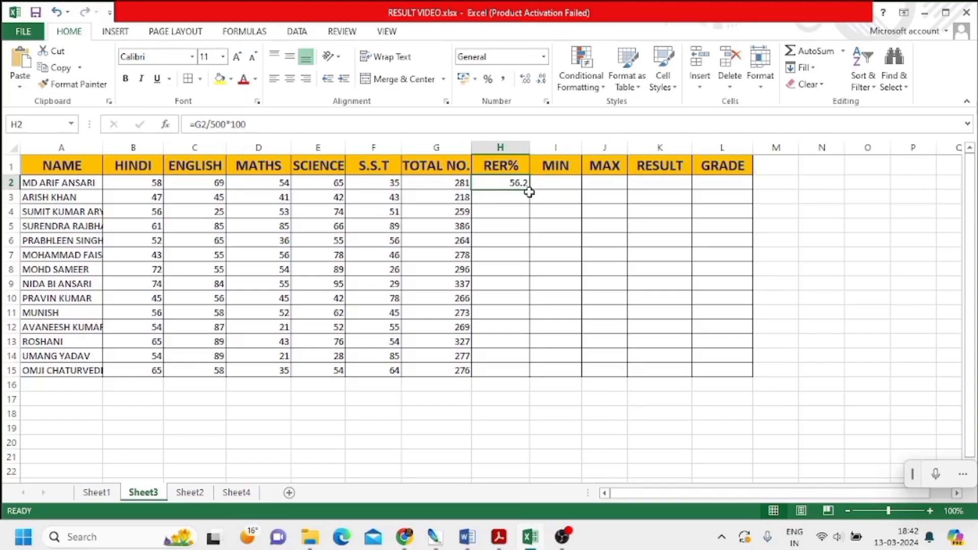
pyautogui.moveTo(520, 182); pyautogui.dragTo(504, 362)
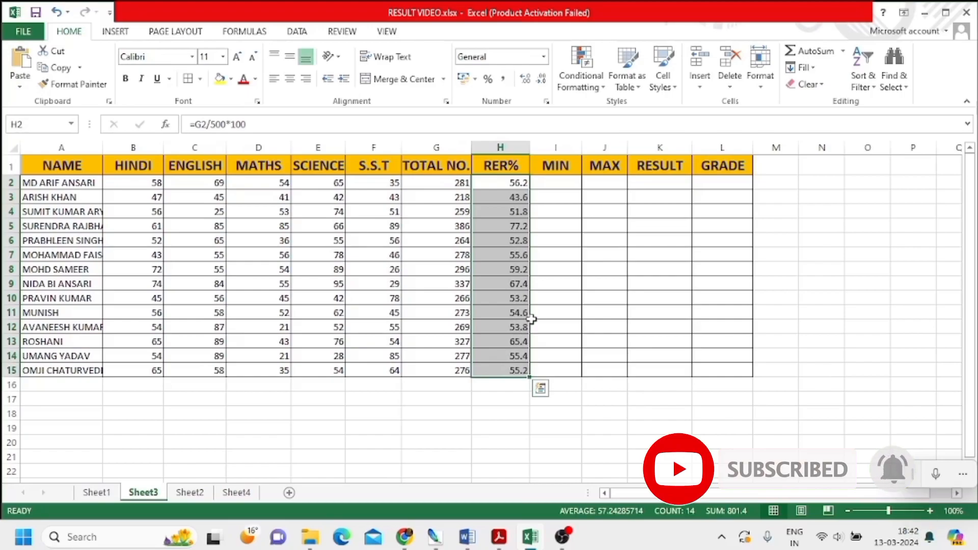
# Find the lowest subject mark in I2 with MIN over B2:F2 and fill the formula down through I15.
pyautogui.click(556, 180)
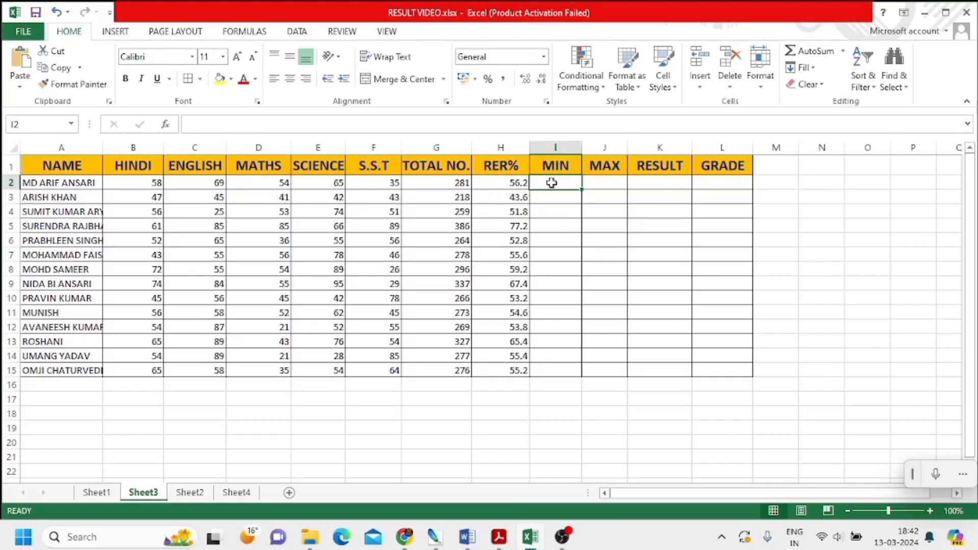
pyautogui.write('=')
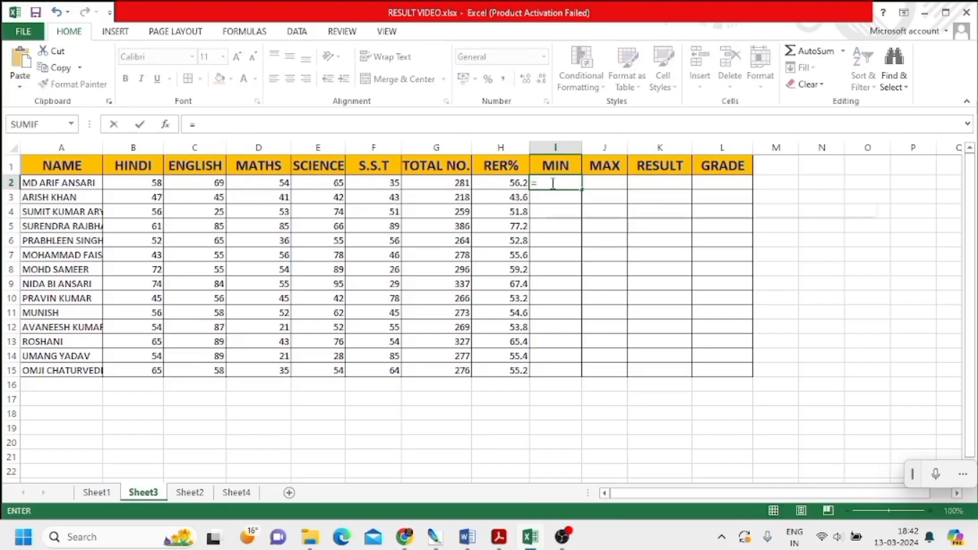
pyautogui.write('MIN')
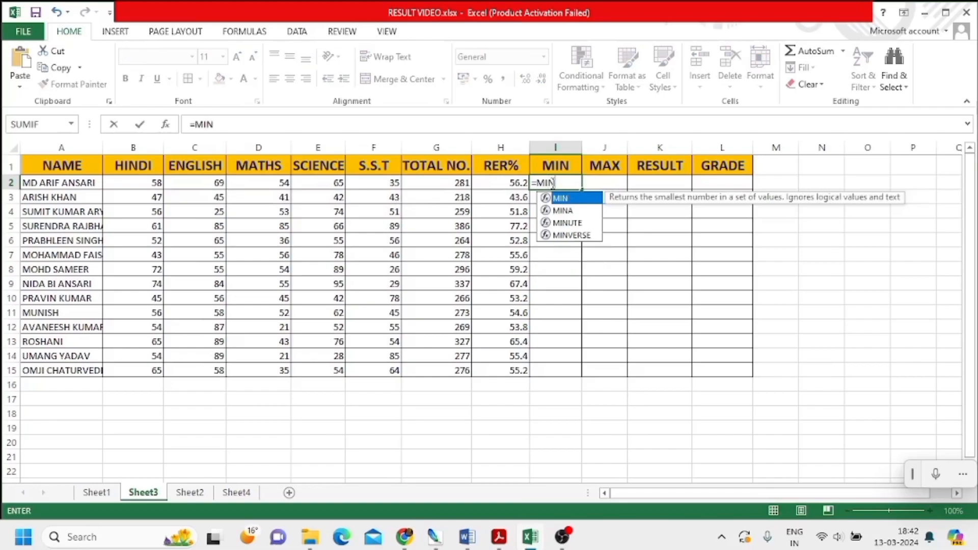
pyautogui.write('(')
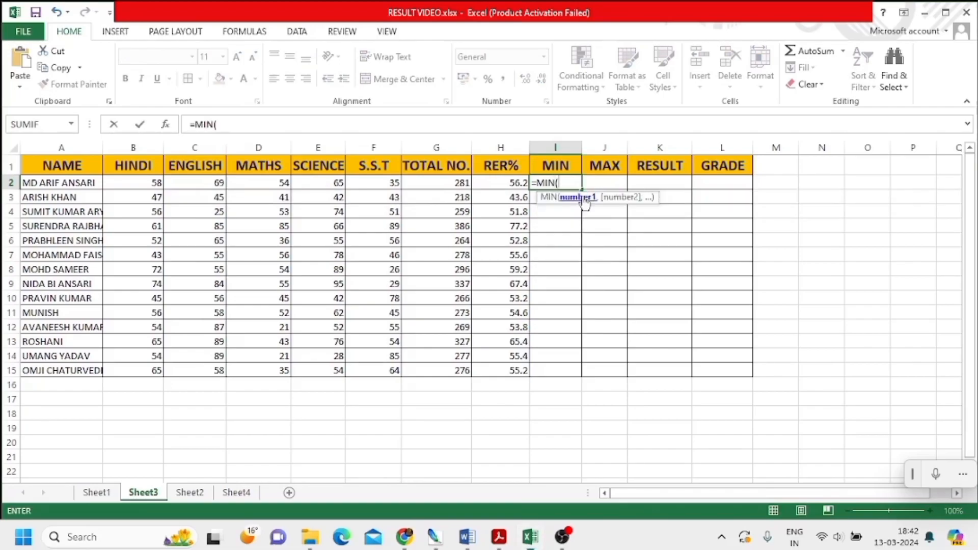
pyautogui.moveTo(150, 182); pyautogui.dragTo(367, 178)
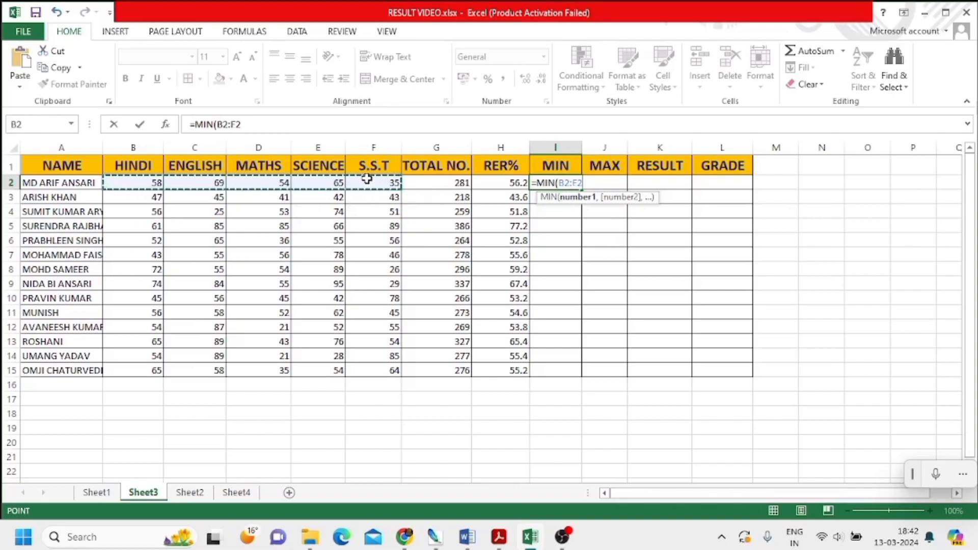
pyautogui.press('Return')
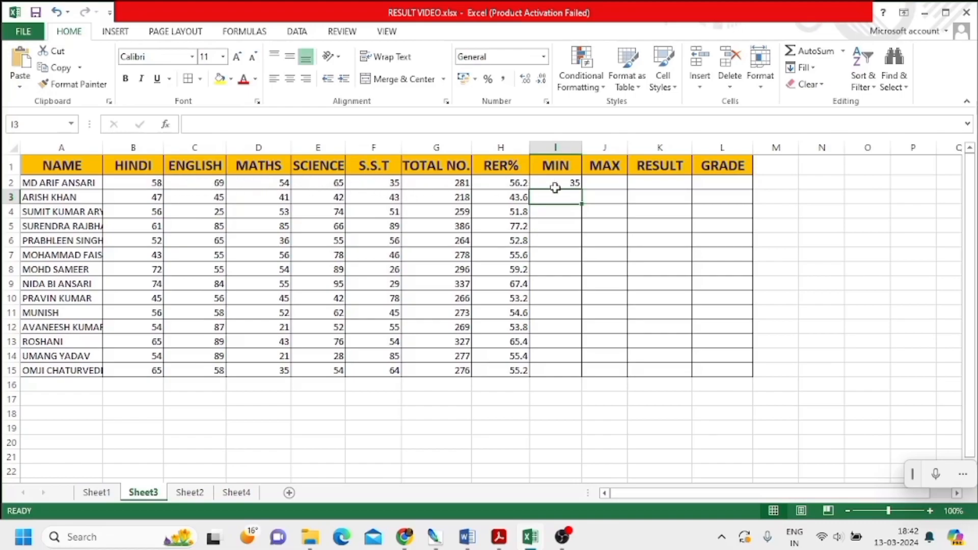
pyautogui.moveTo(573, 183); pyautogui.dragTo(566, 368)
pyautogui.hotkey('ctrl', 'd')
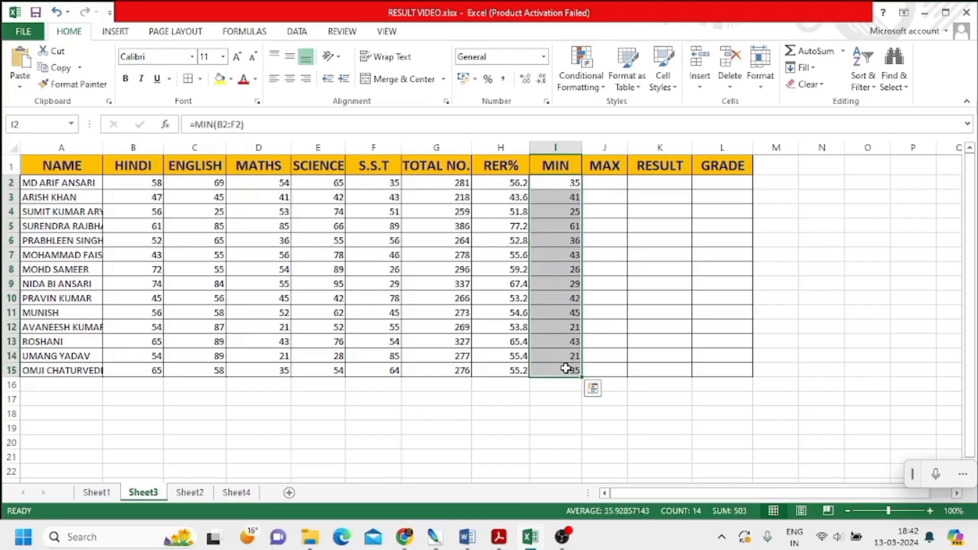
# Find the highest subject mark in J2 with =MAX(B2:F2) and fill the formula down through J15.
pyautogui.click(609, 183)
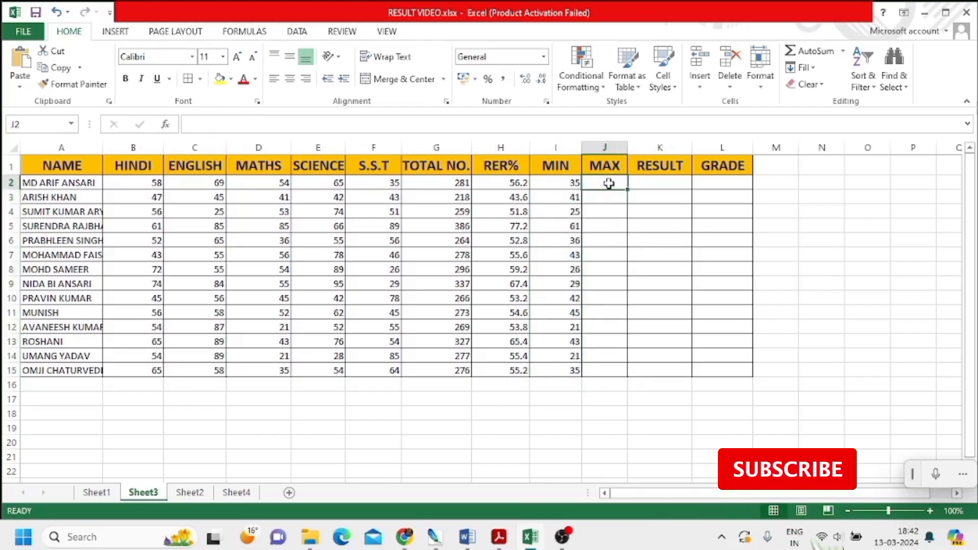
pyautogui.write('=MX')
pyautogui.press('BackSpace')
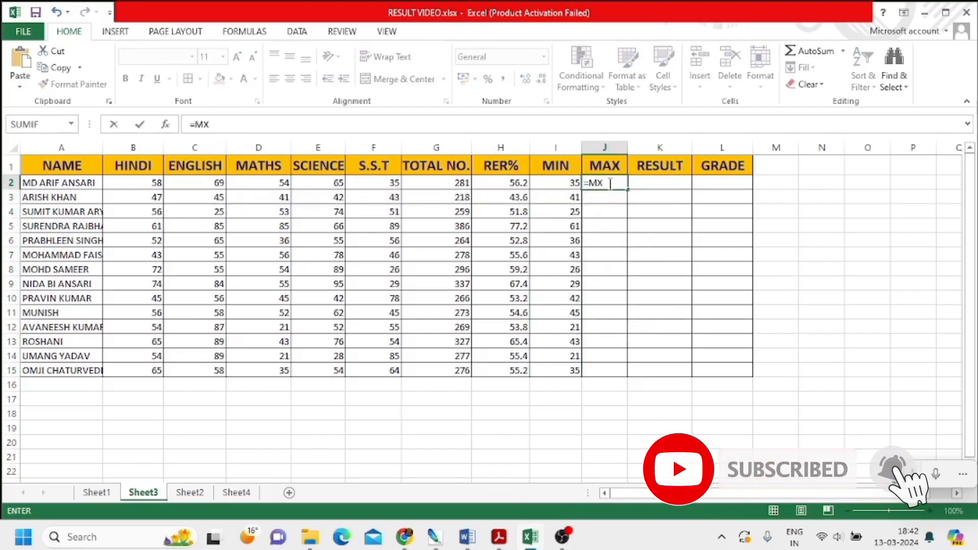
pyautogui.write('AX')
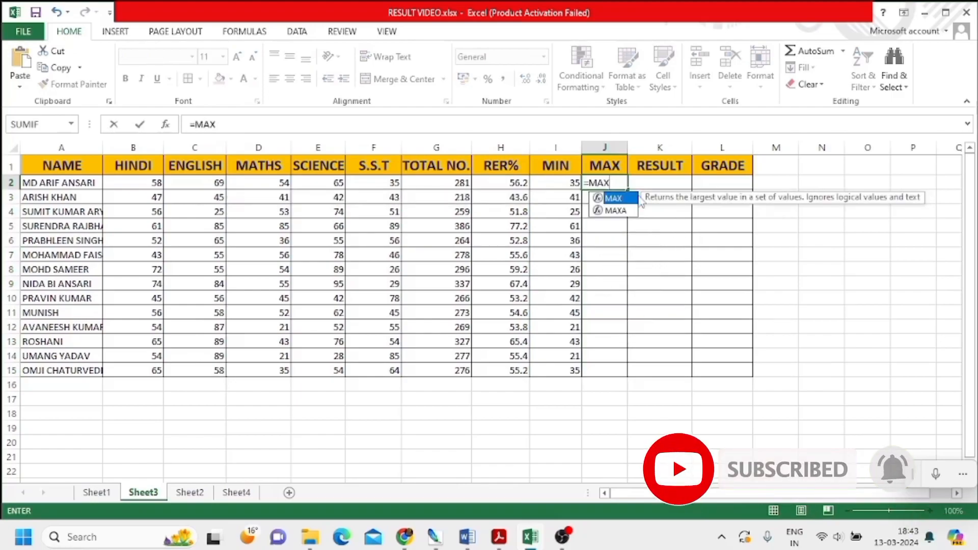
pyautogui.write('(')
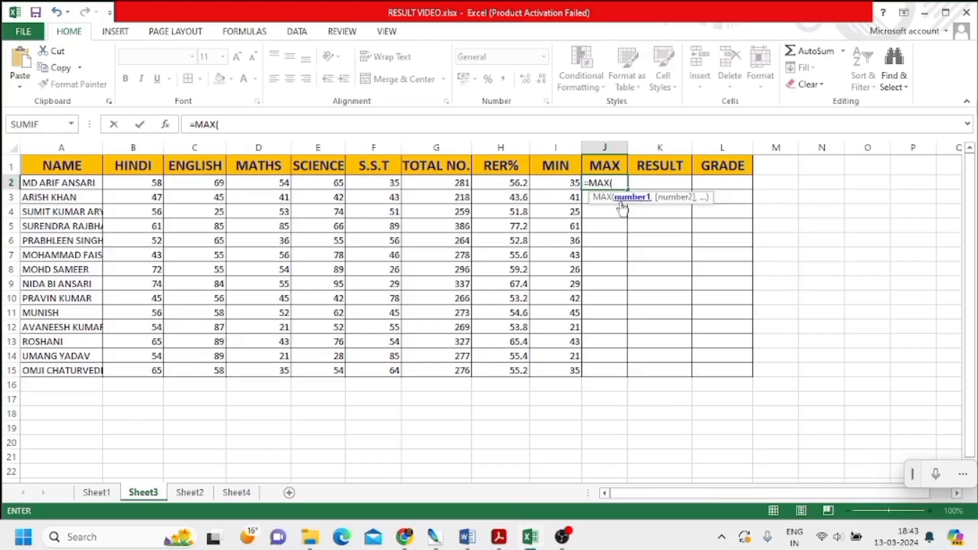
pyautogui.moveTo(125, 183); pyautogui.dragTo(389, 185)
pyautogui.click(415, 185)
pyautogui.moveTo(149, 182); pyautogui.dragTo(373, 184)
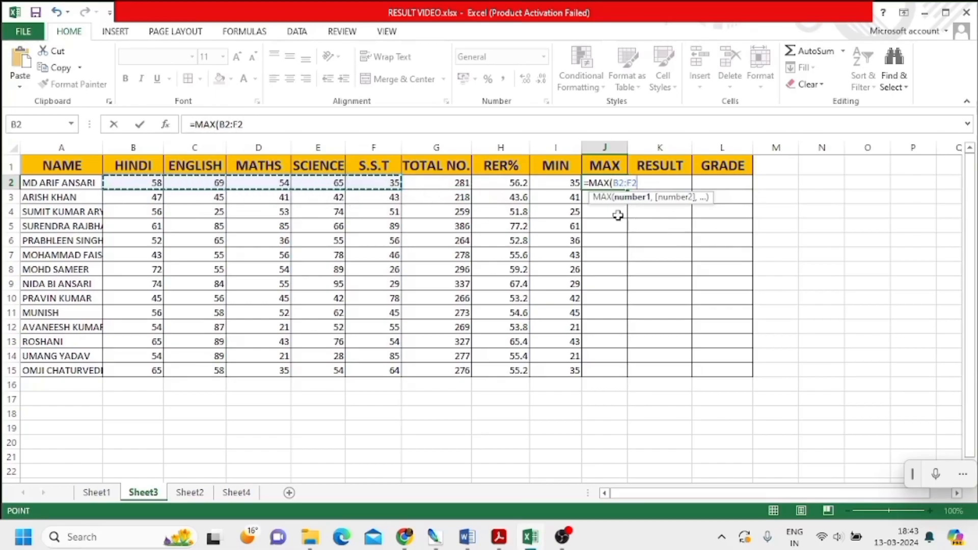
pyautogui.write(')')
pyautogui.press('Return')
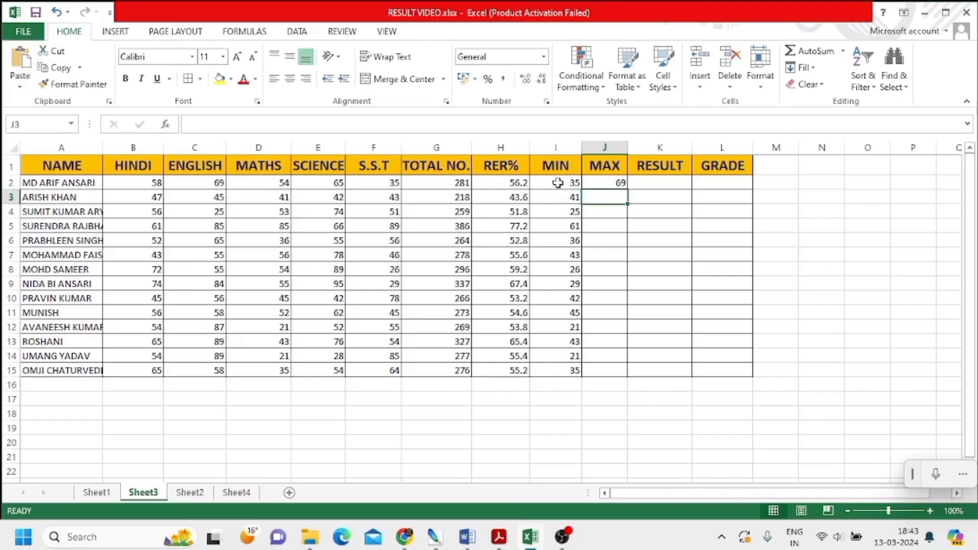
pyautogui.moveTo(606, 187); pyautogui.dragTo(598, 370)
pyautogui.hotkey('ctrl', 'd')
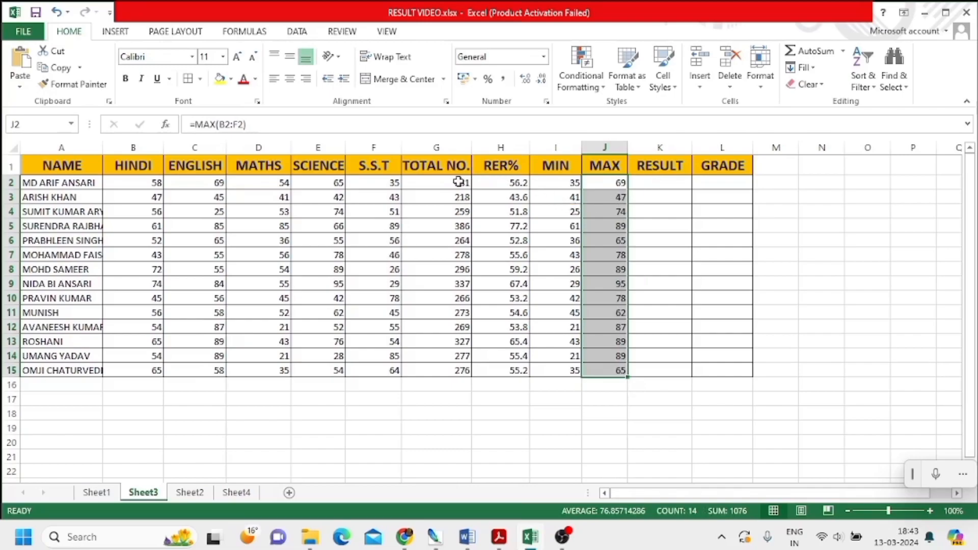
# Begin an IF formula in K2 with an AND test whose first condition is B2>=35.
pyautogui.click(660, 183)
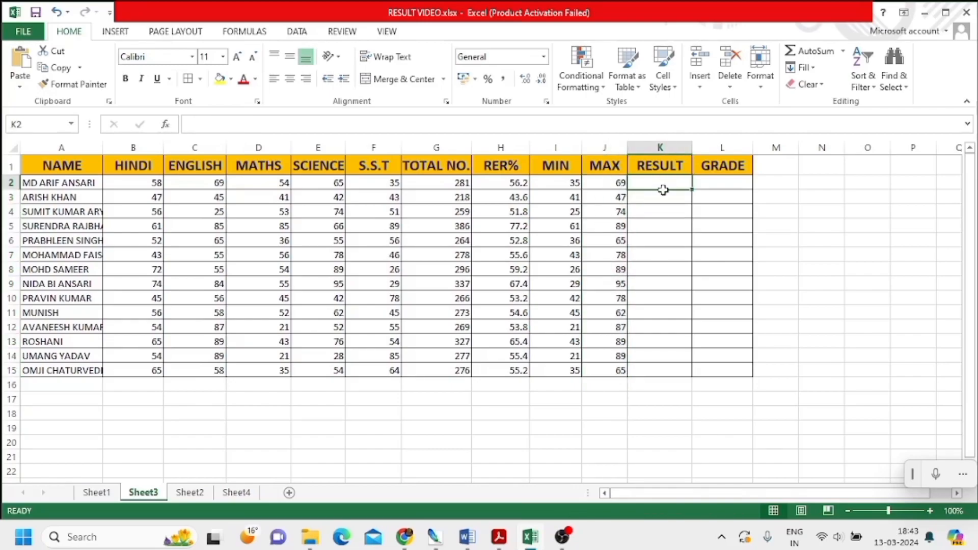
pyautogui.write('=I')
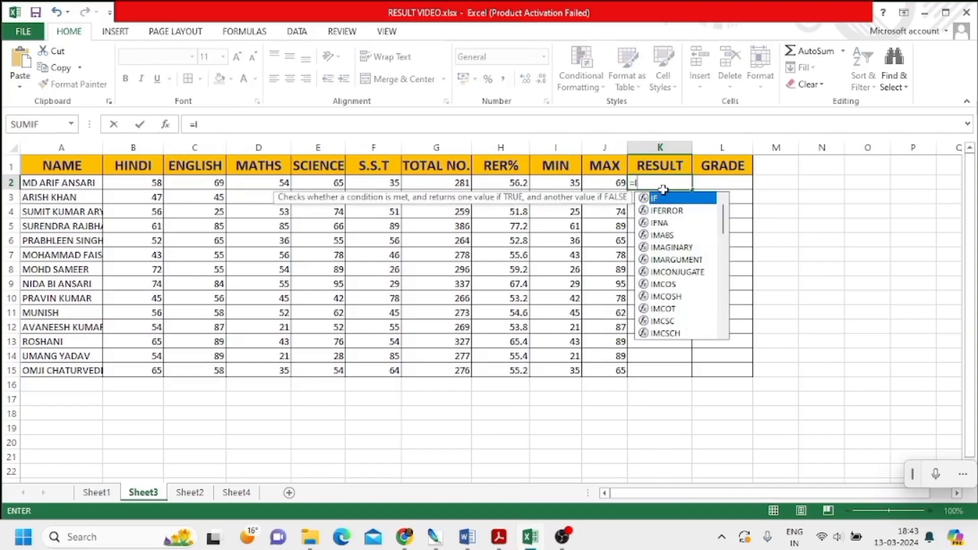
pyautogui.write('F')
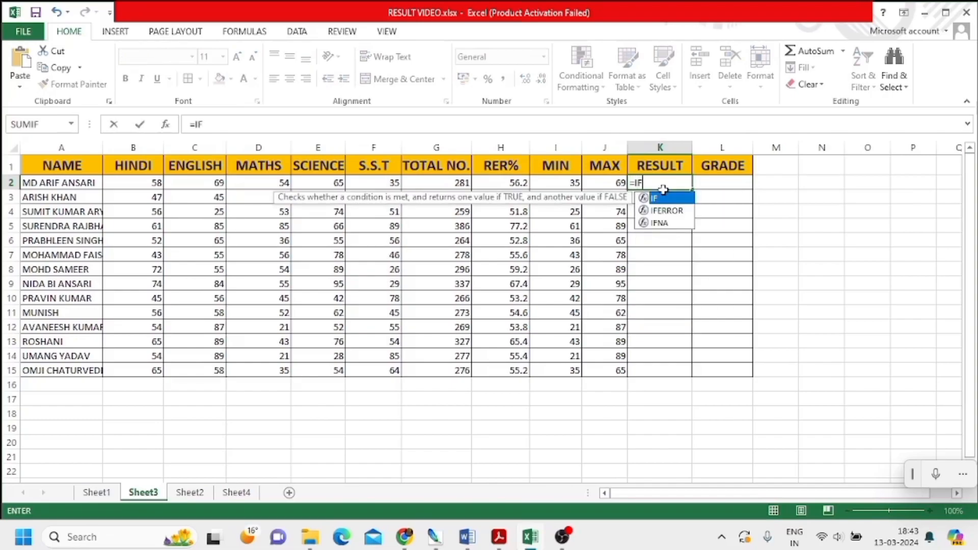
pyautogui.write('(')
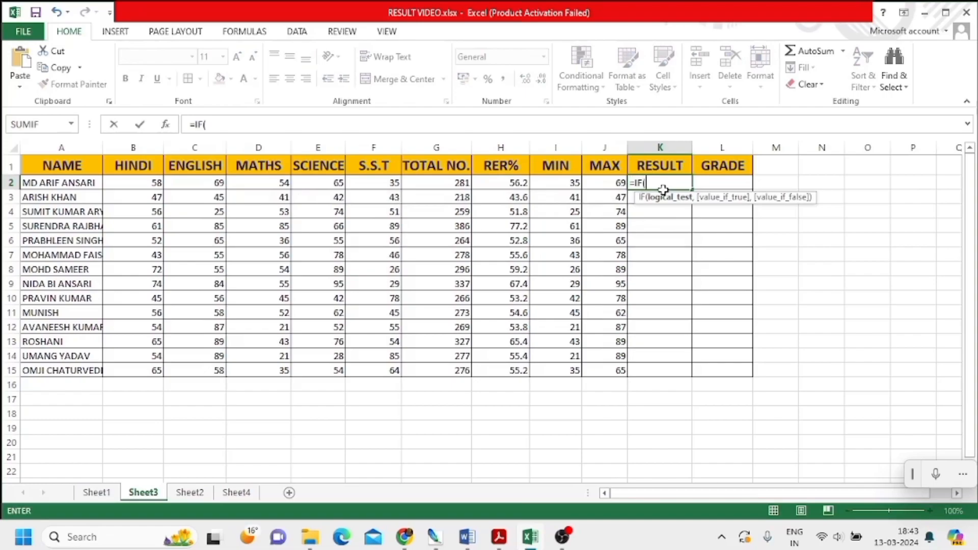
pyautogui.write('AN')
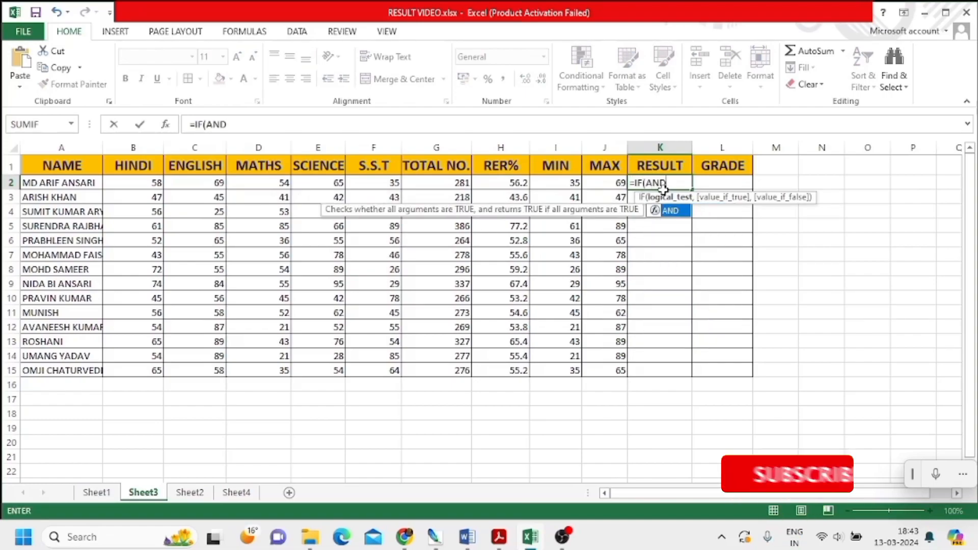
pyautogui.write('D')
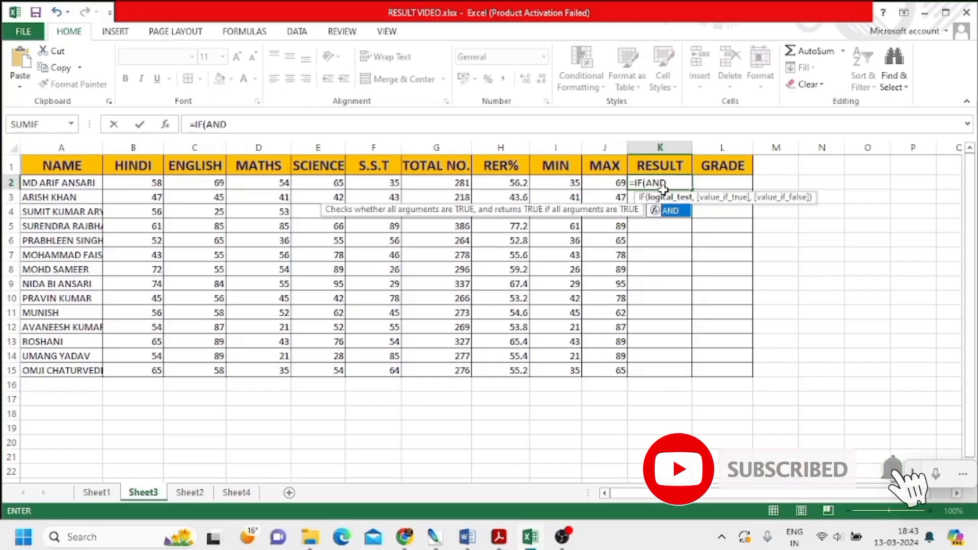
pyautogui.write('(')
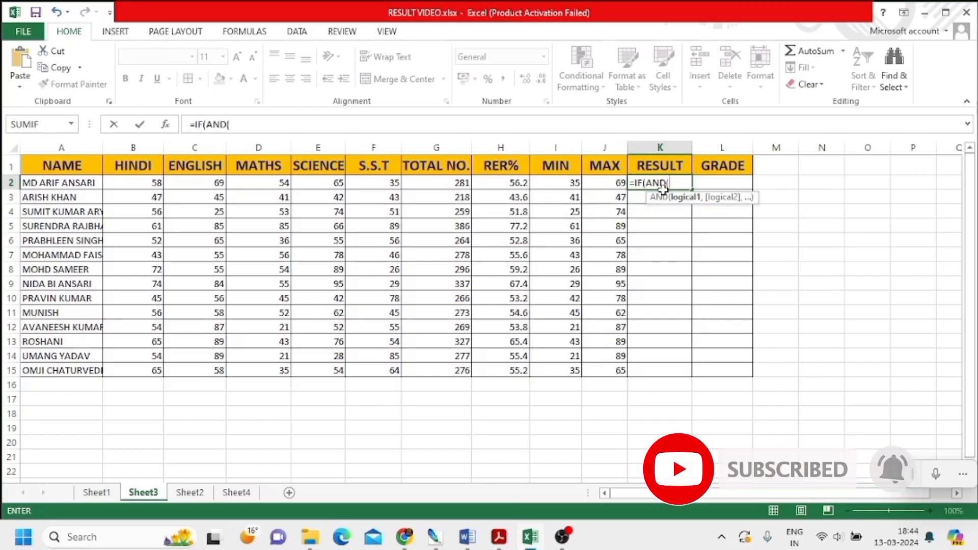
pyautogui.click(147, 183)
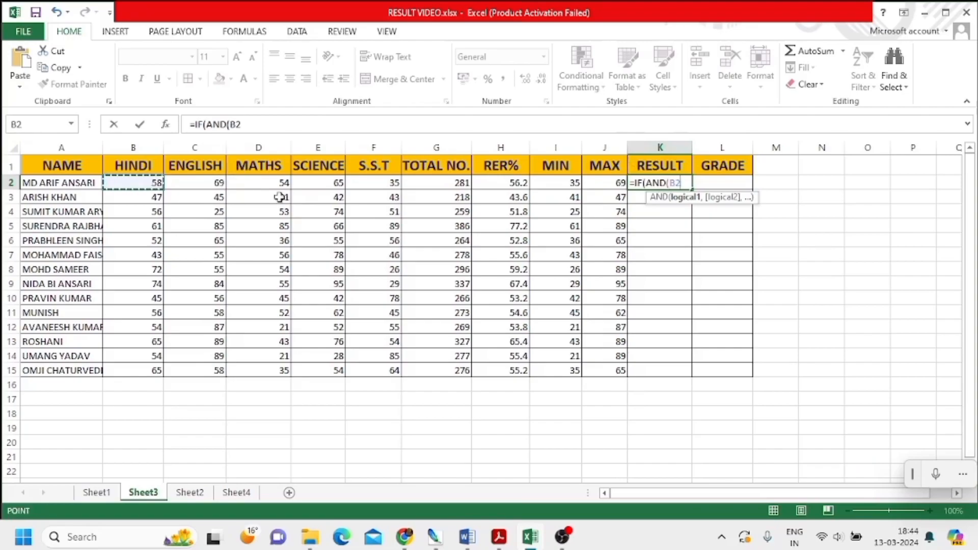
pyautogui.write('>=35')
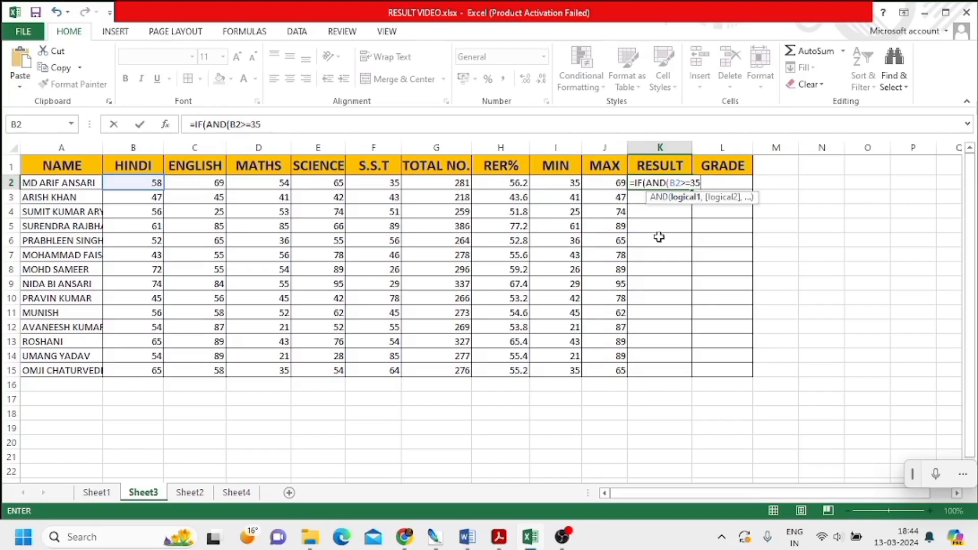
# Add the conditions C2>=35, D2>=35, E2>=35 and F2>=35 to the AND test in K2 and close it.
pyautogui.write(',C2>')
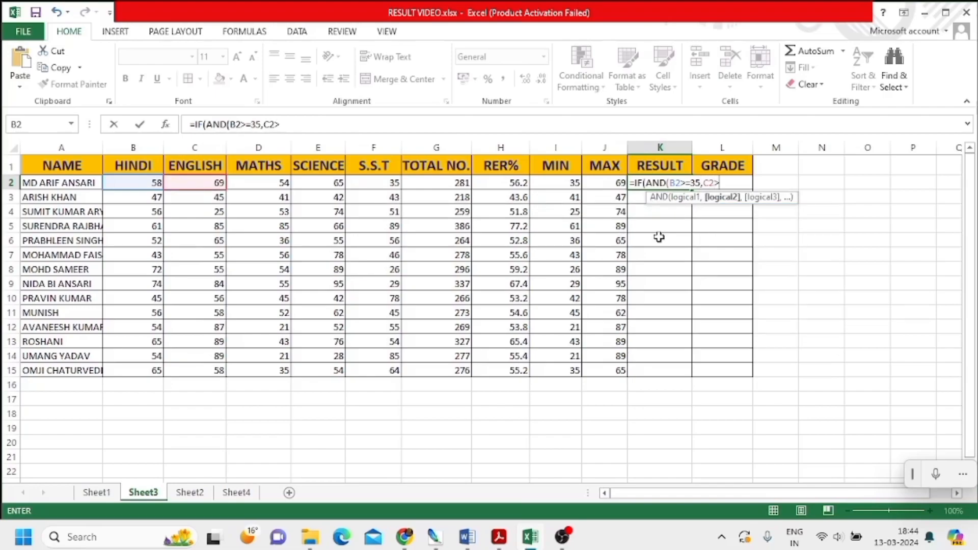
pyautogui.write('=35,')
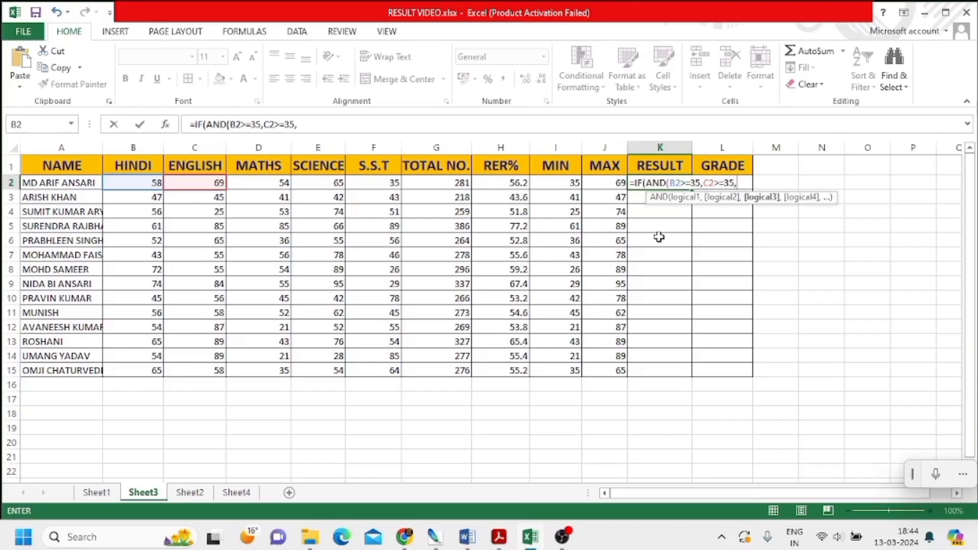
pyautogui.write('D2>')
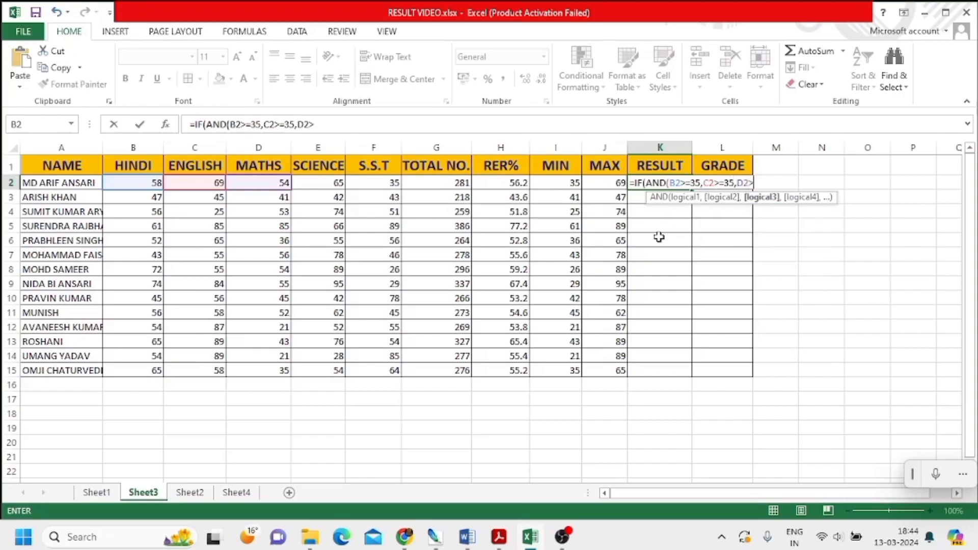
pyautogui.write('=35,')
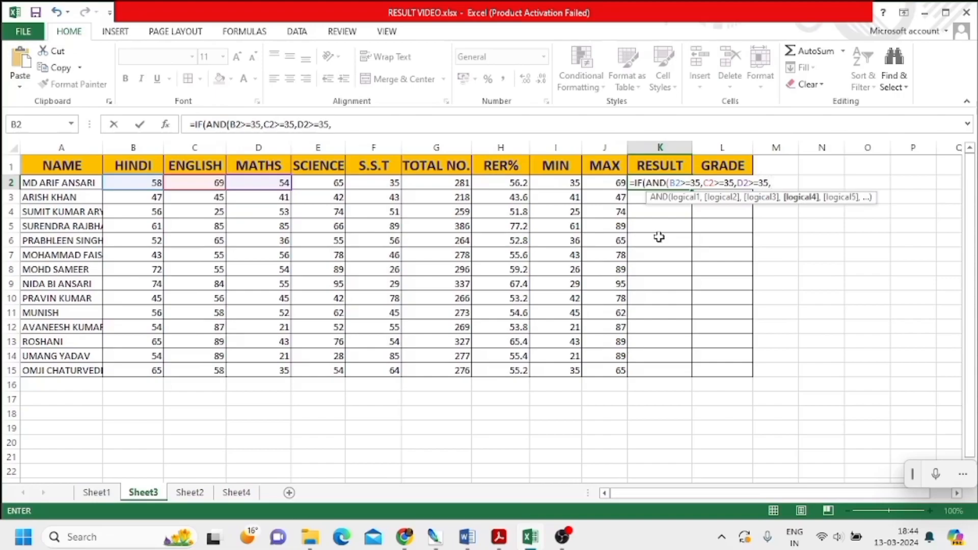
pyautogui.write('E2>=')
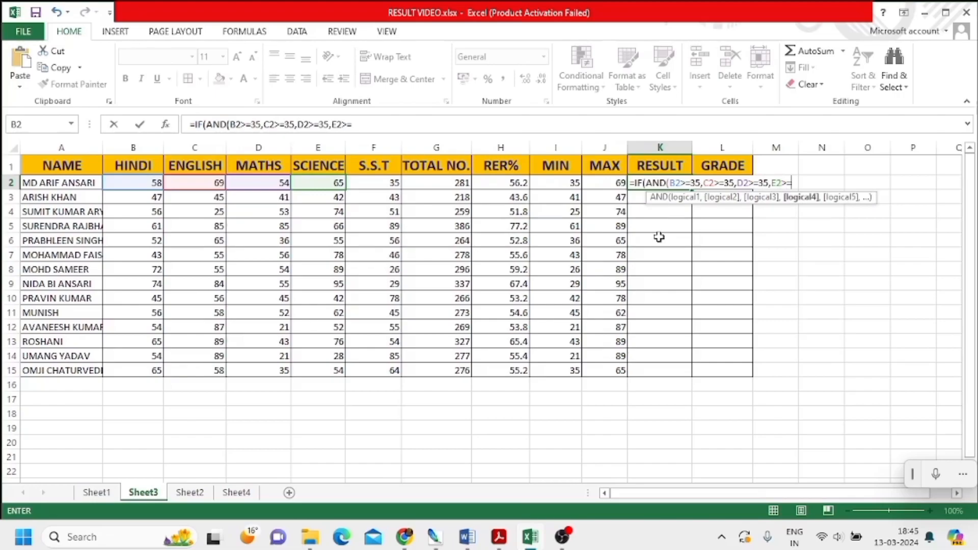
pyautogui.write('35,')
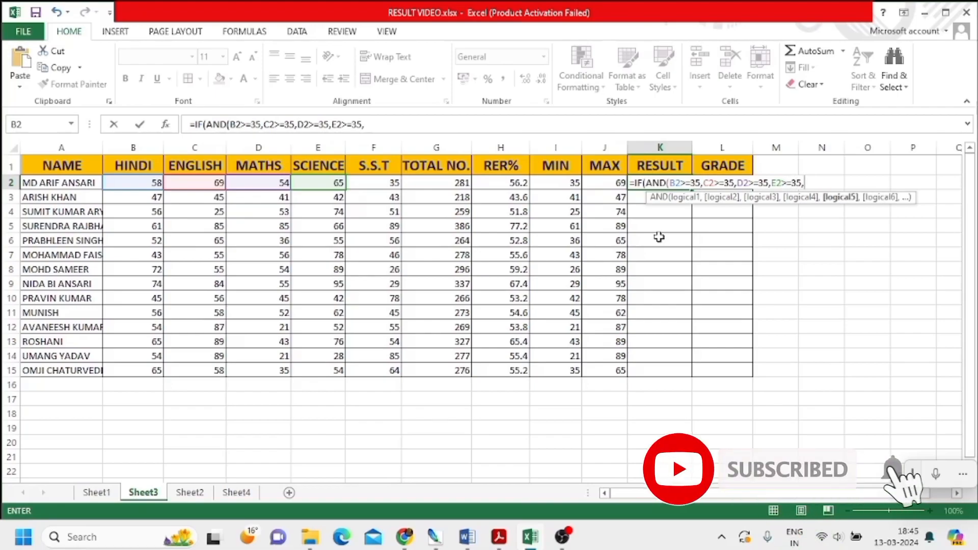
pyautogui.write('F2>')
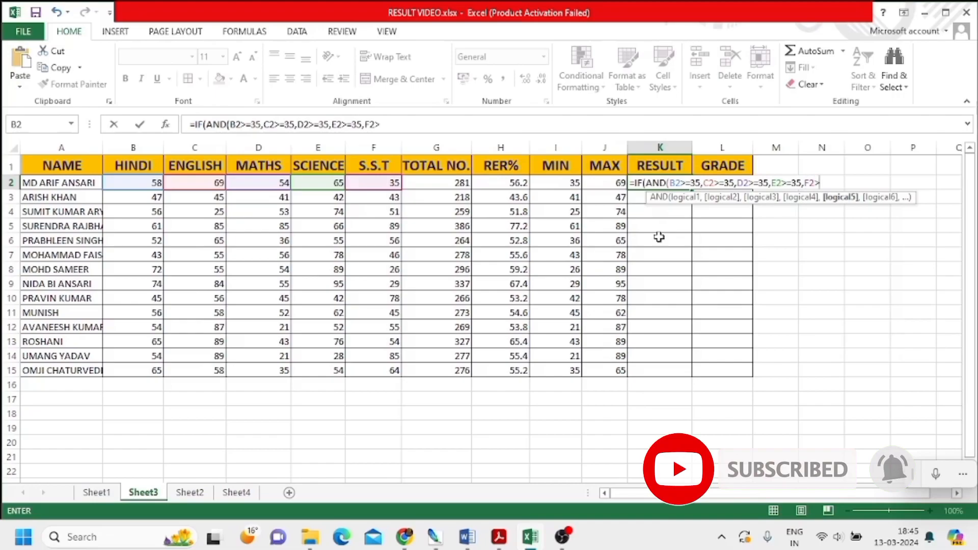
pyautogui.write('=')
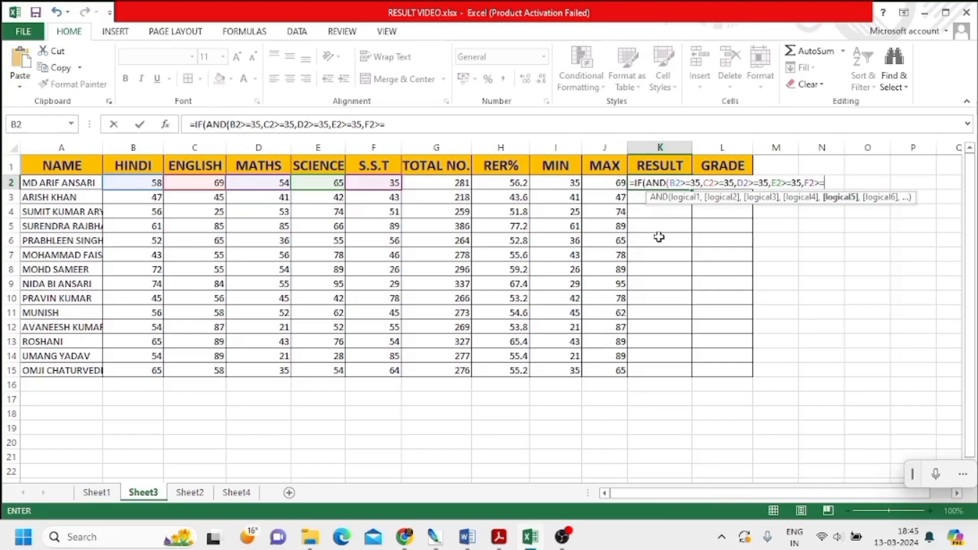
pyautogui.write('35),')
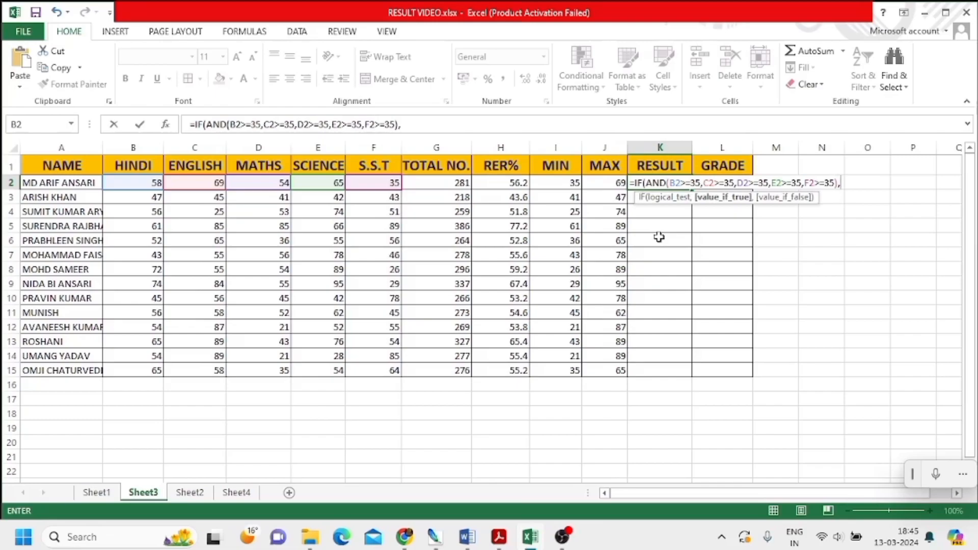
# Complete the K2 formula so it returns "PASS" when all conditions are met and "FAIL" otherwise.
pyautogui.write('"PASS","')
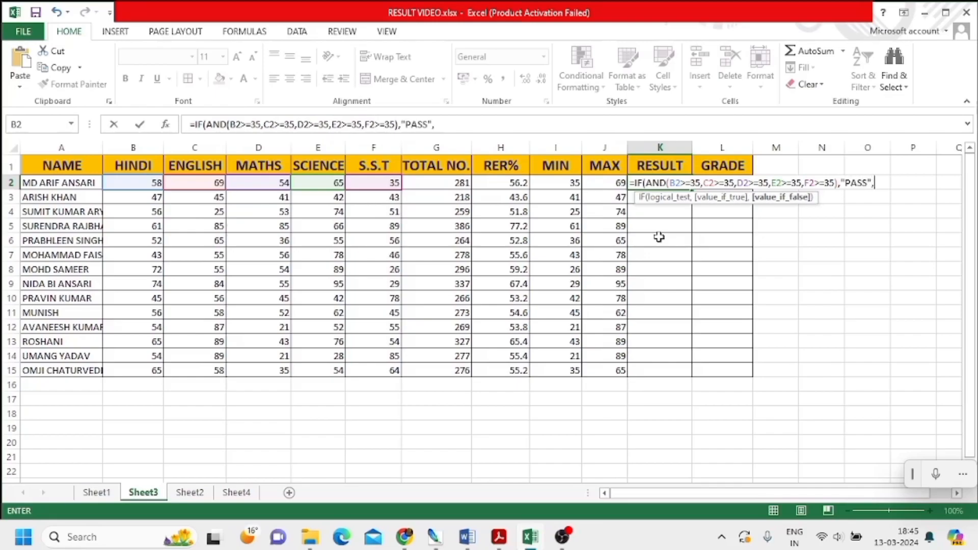
pyautogui.write('FAIL"')
pyautogui.click(910, 184)
pyautogui.write(')')
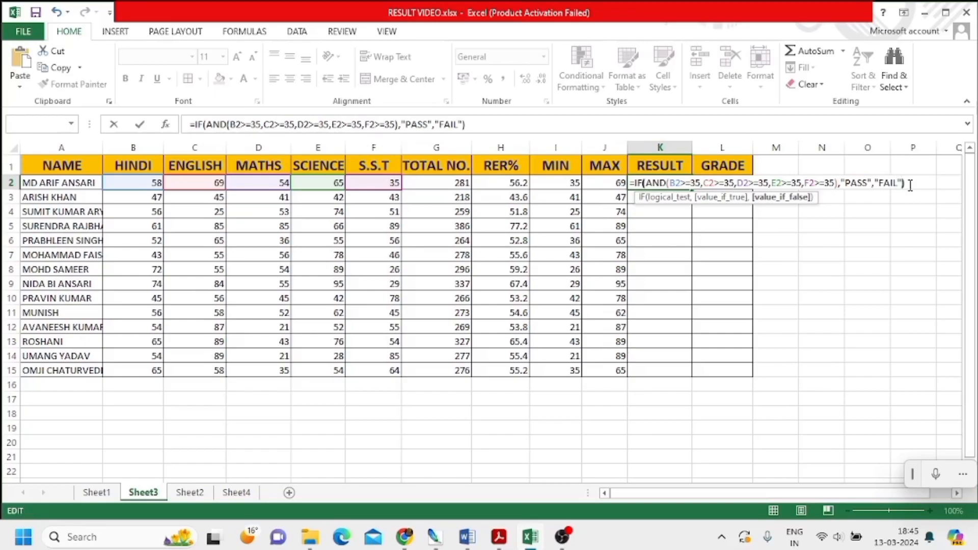
pyautogui.press('Return')
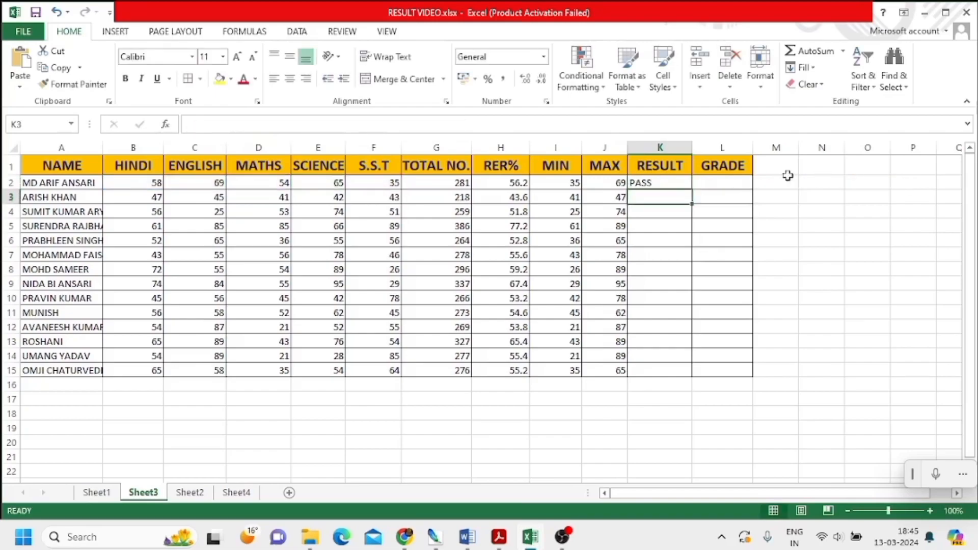
# Set the first student's S.S.T mark in F2 to 31 to test the result formula.
pyautogui.click(658, 183)
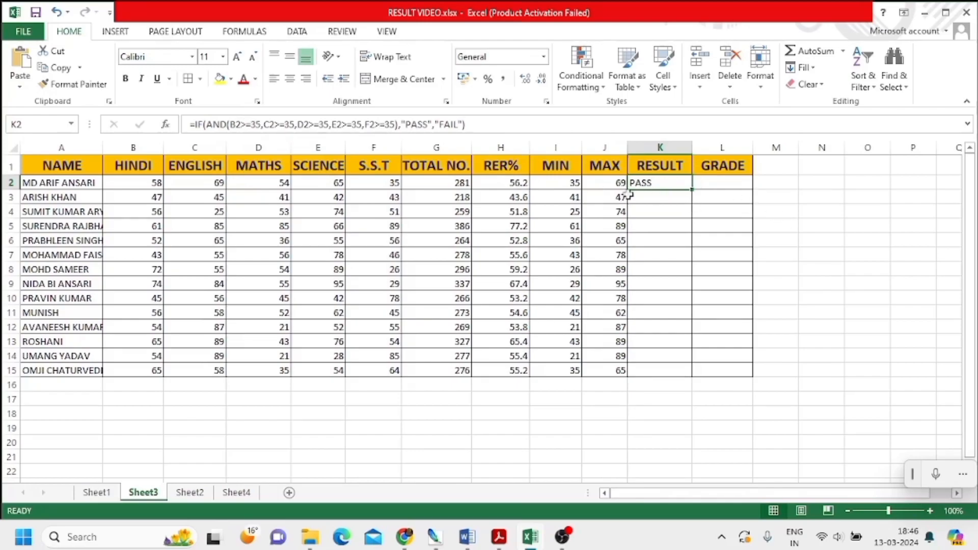
pyautogui.click(395, 184)
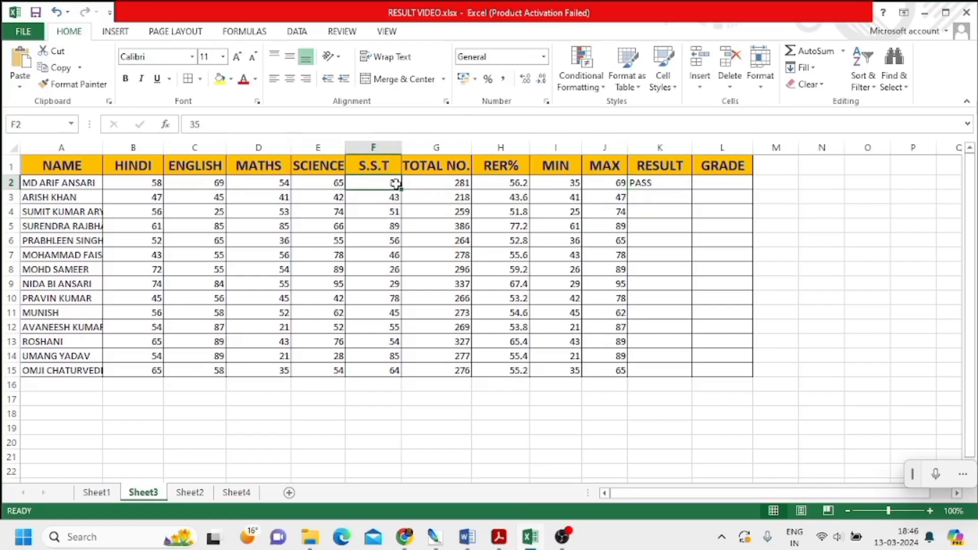
pyautogui.write('31')
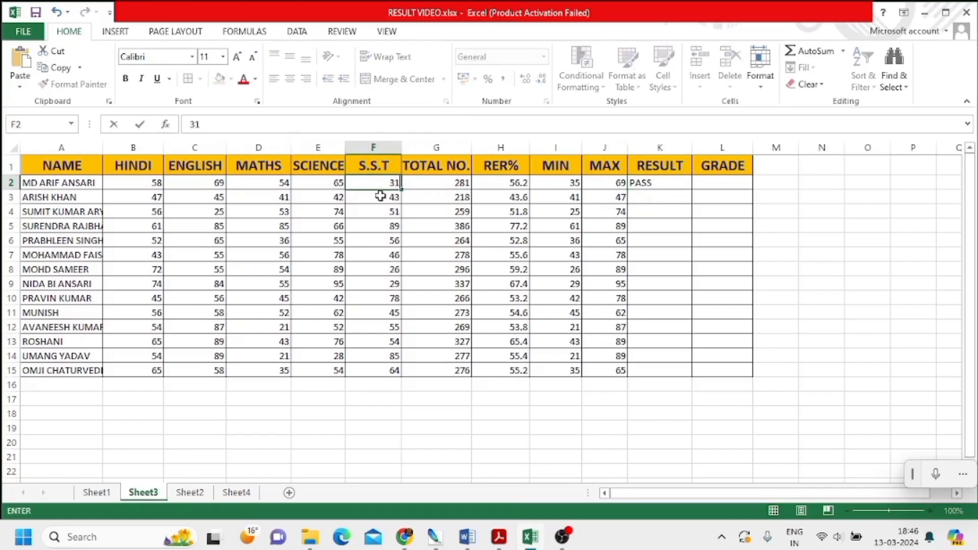
pyautogui.press('Return')
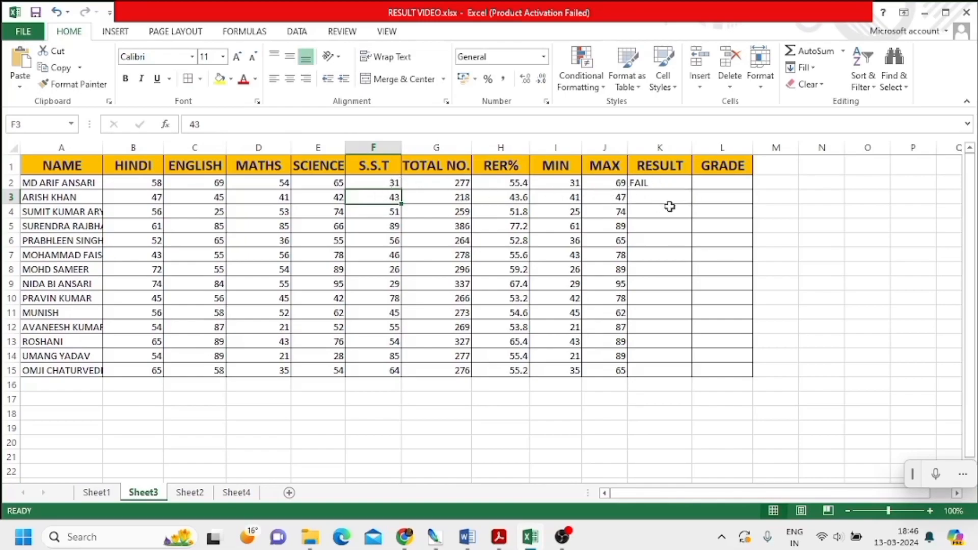
# Fill the pass/fail formula from K2 down through K15.
pyautogui.click(665, 185)
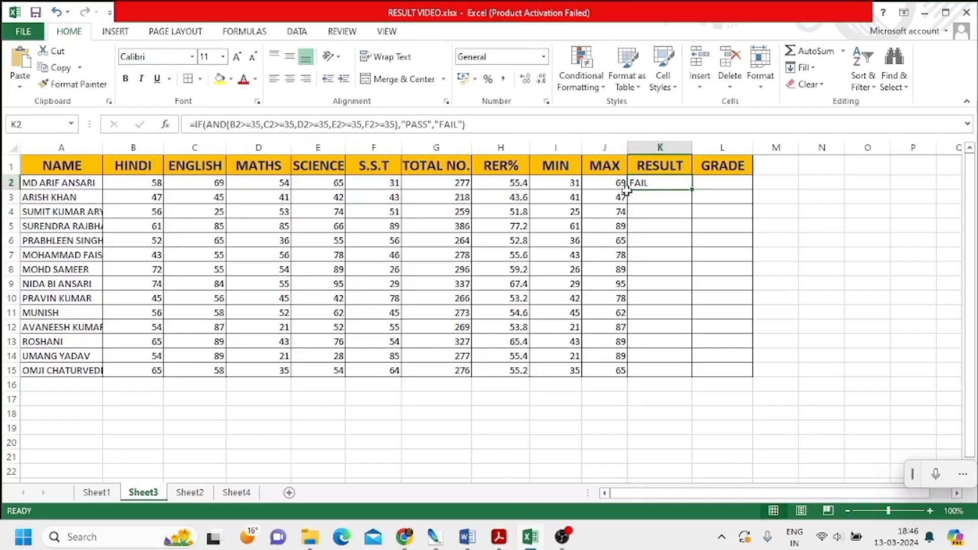
pyautogui.moveTo(666, 190); pyautogui.dragTo(651, 367)
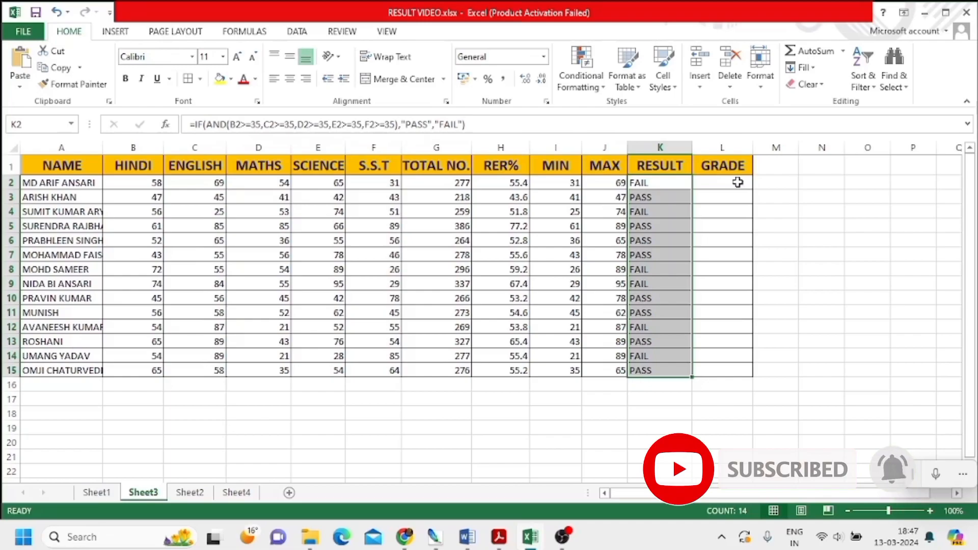
# Start the grade formula in L2 with an IF that returns "FAIL" when K2="FAIL".
pyautogui.click(738, 182)
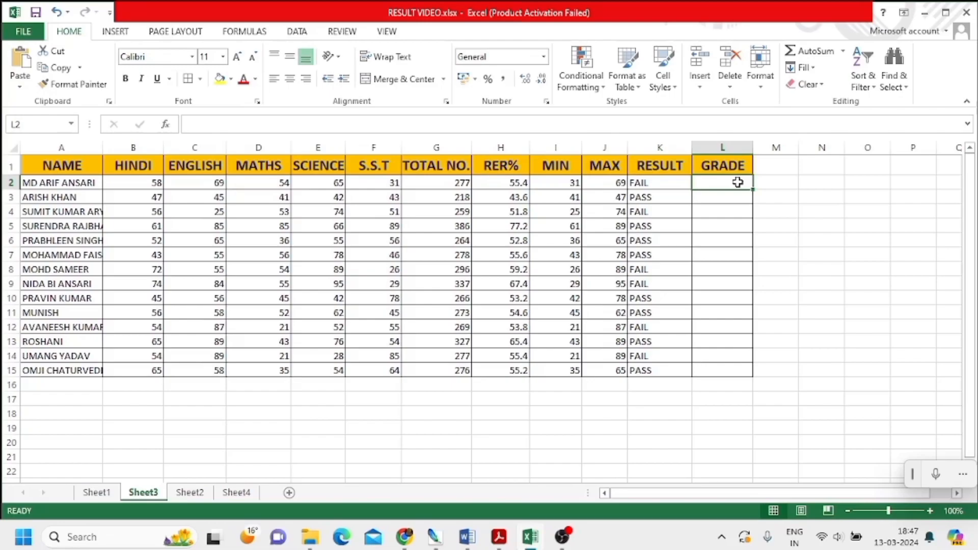
pyautogui.write('=IF')
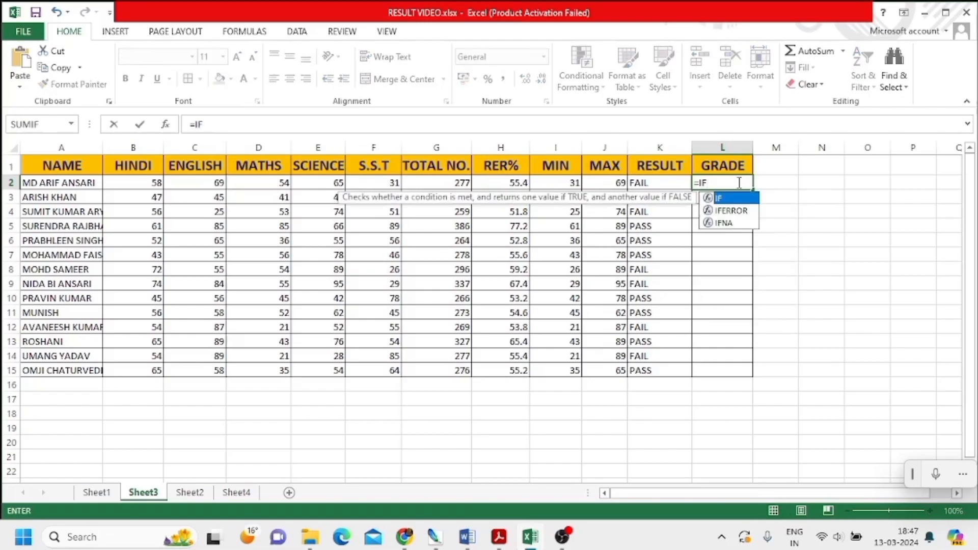
pyautogui.write('(')
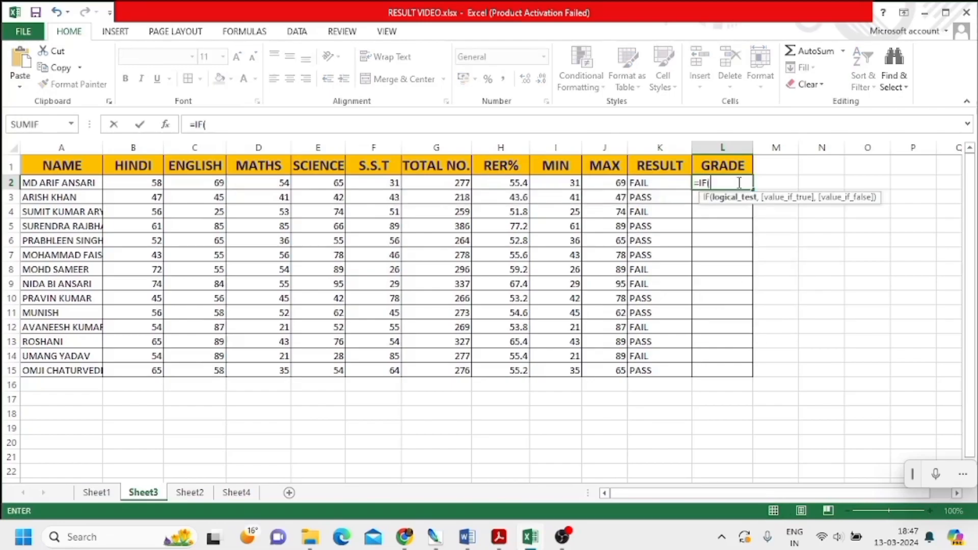
pyautogui.click(667, 182)
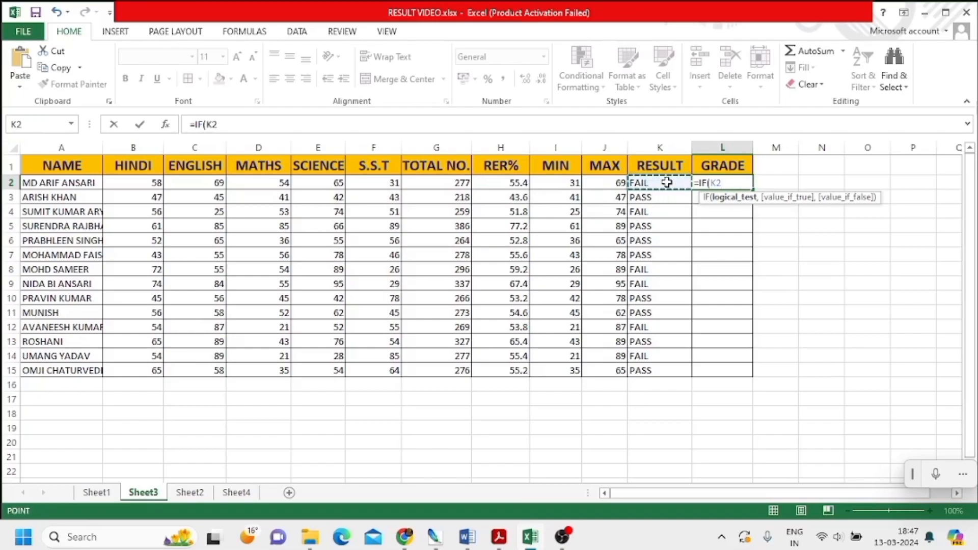
pyautogui.write('=')
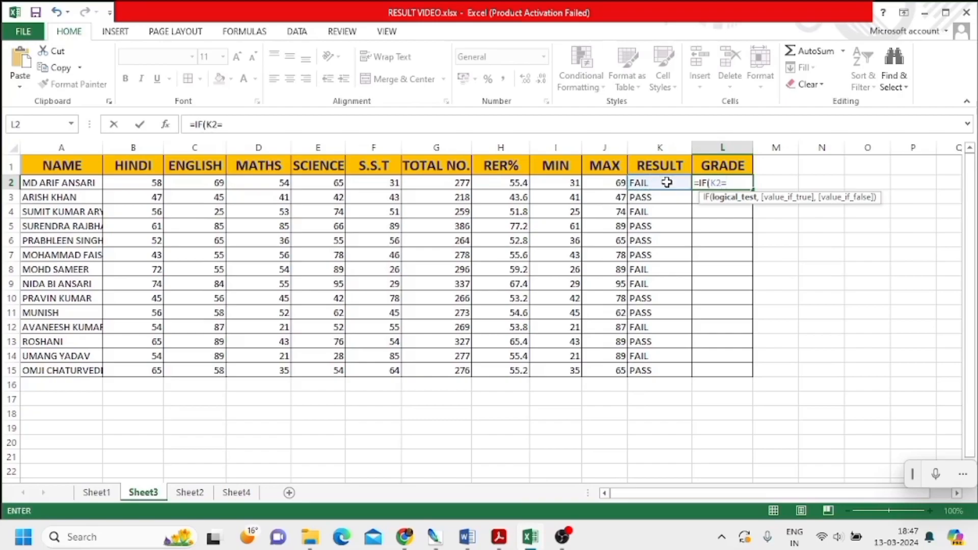
pyautogui.write('"')
pyautogui.write('FAIL","')
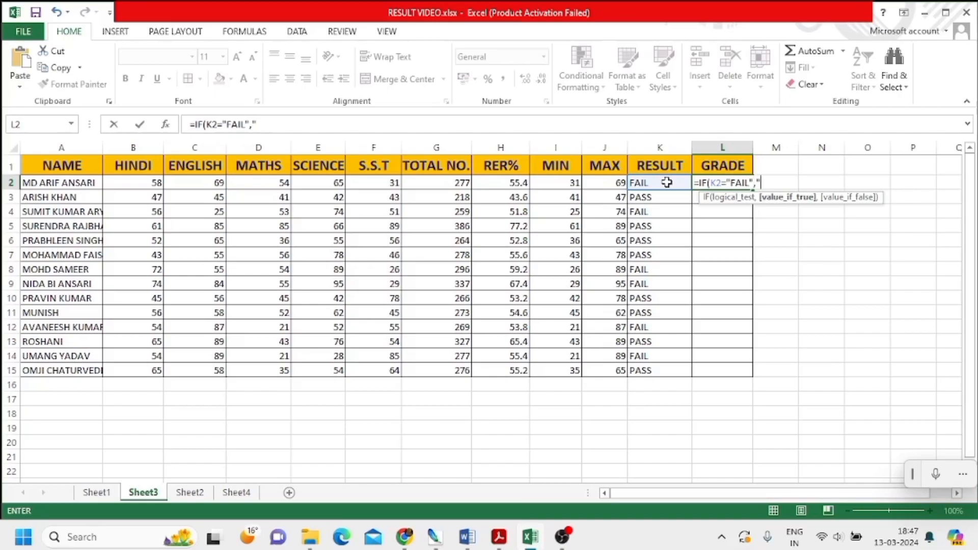
pyautogui.write('FAIL",')
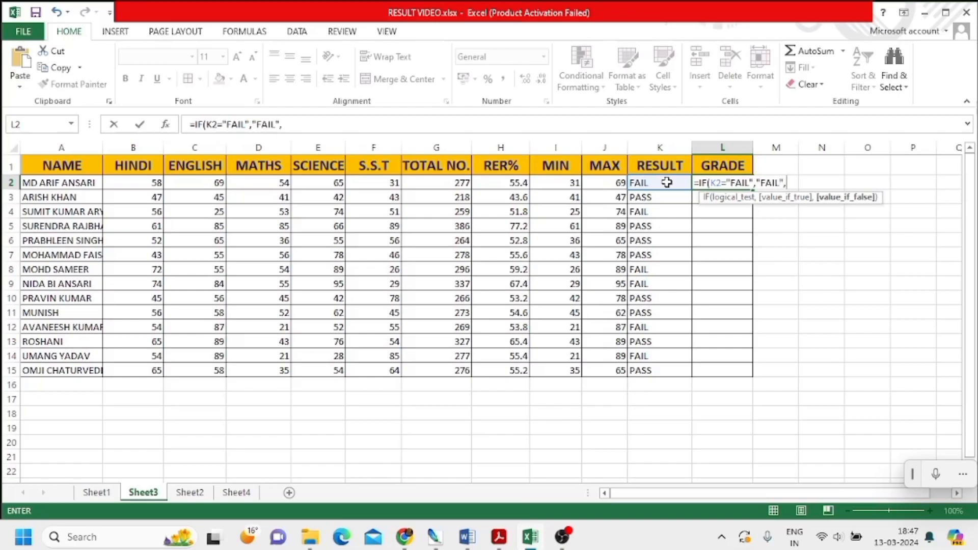
# Nest an IF in the L2 formula that returns "A+" when H2>=75.
pyautogui.write('I')
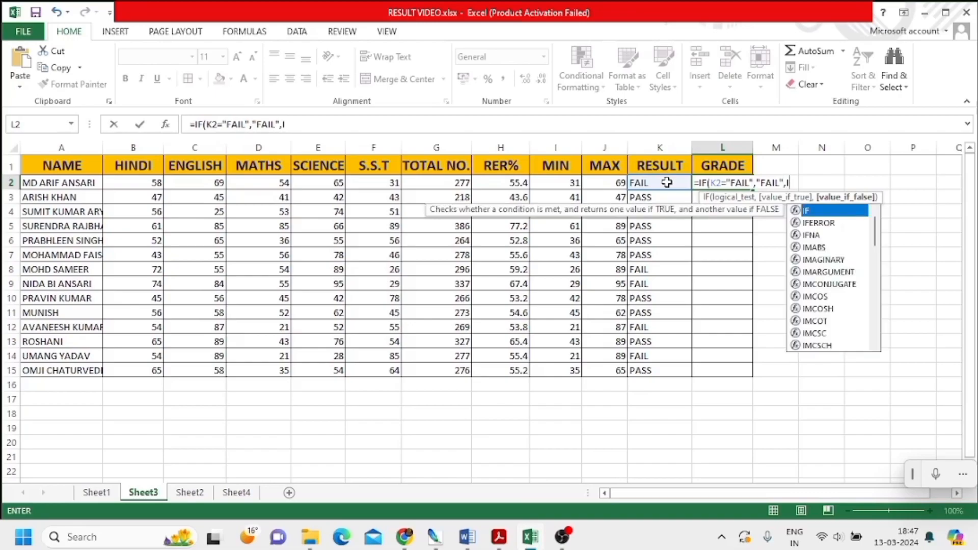
pyautogui.write('F(')
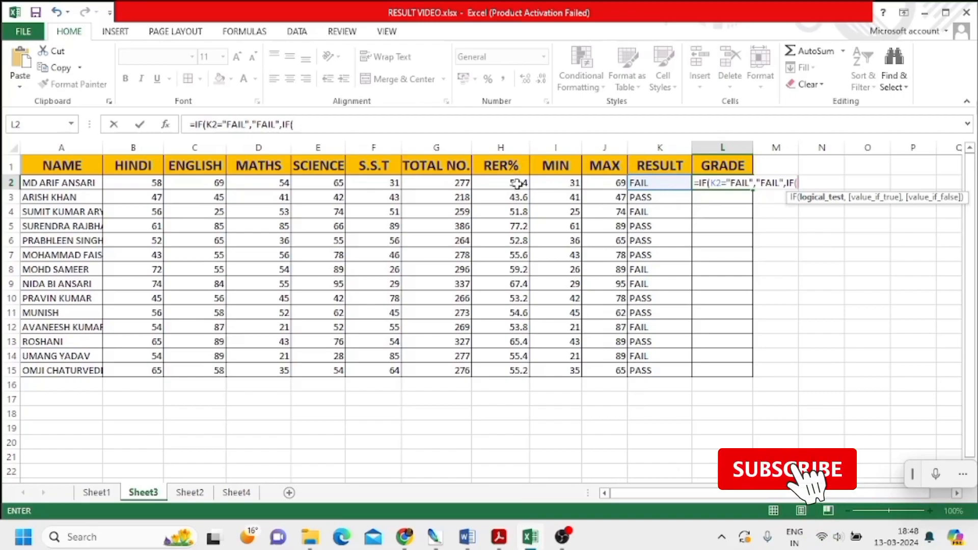
pyautogui.click(517, 184)
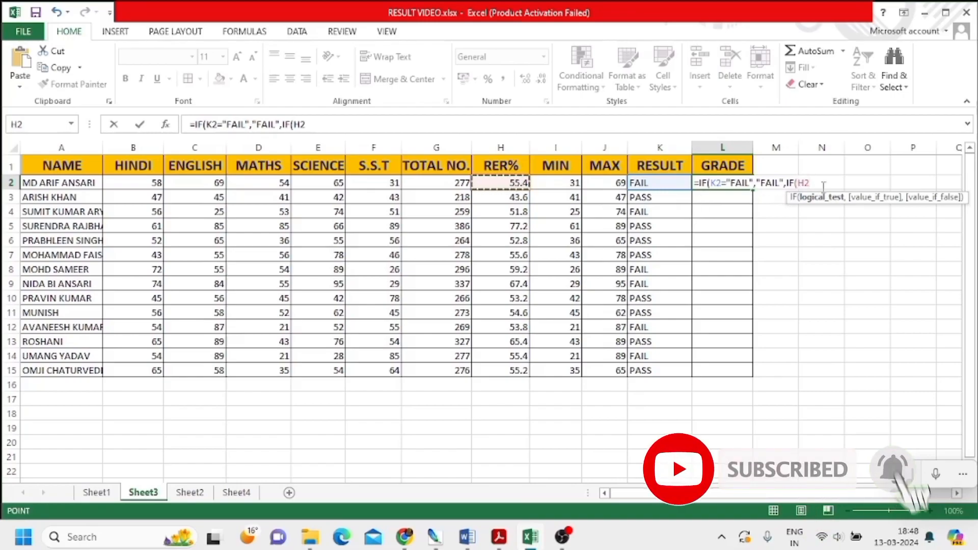
pyautogui.write('>=')
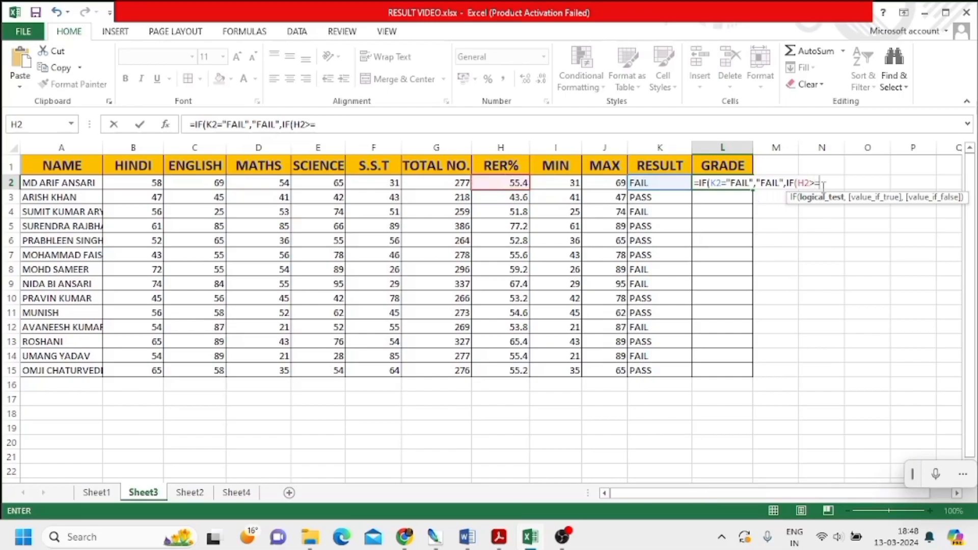
pyautogui.write('75,')
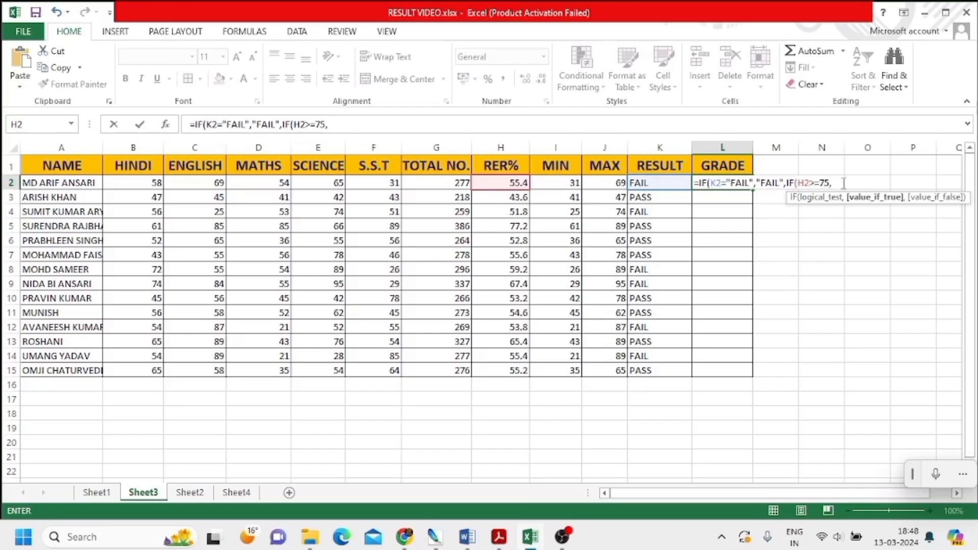
pyautogui.write('"A+')
# Add a further nested IF to the L2 formula returning "A" when H2>=60.
pyautogui.write(',IF')
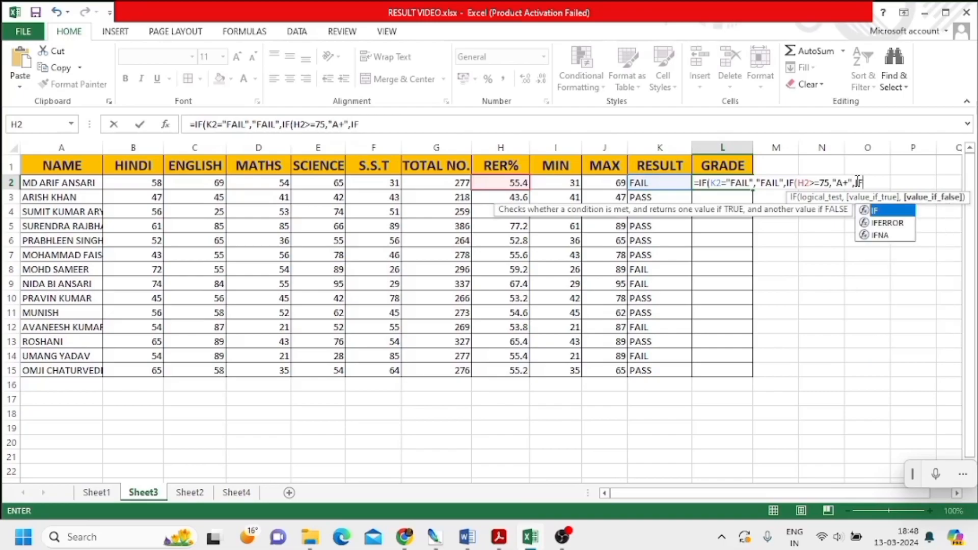
pyautogui.write('(')
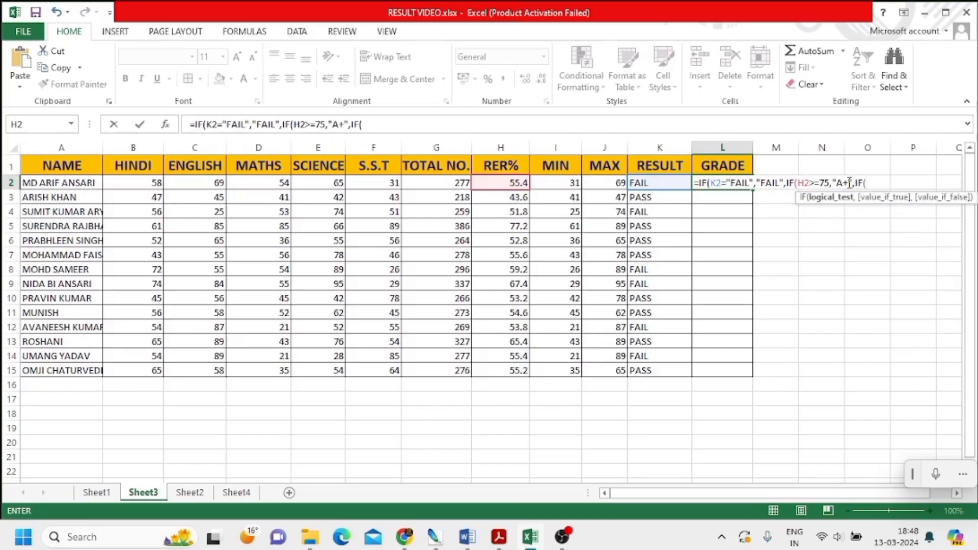
pyautogui.click(507, 187)
pyautogui.write('>=')
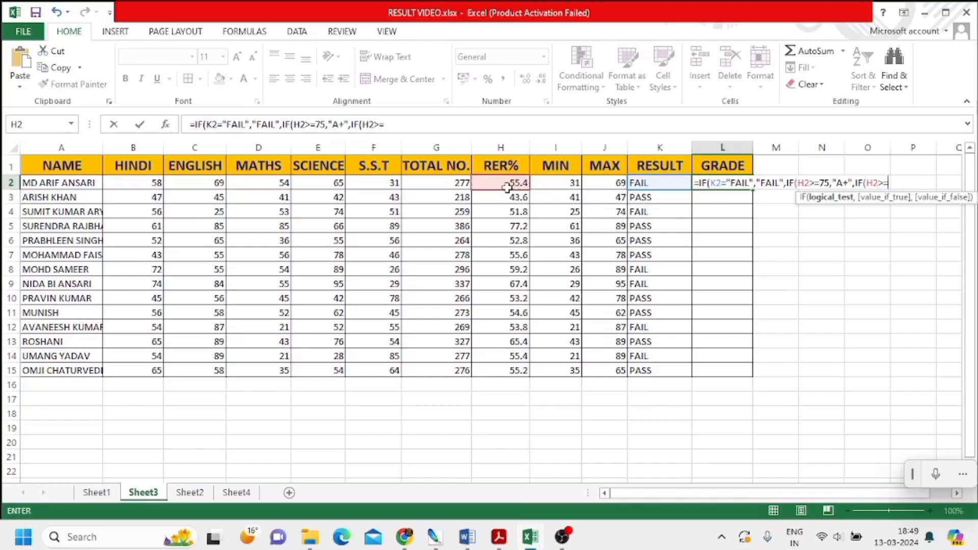
pyautogui.write('60,"A"')
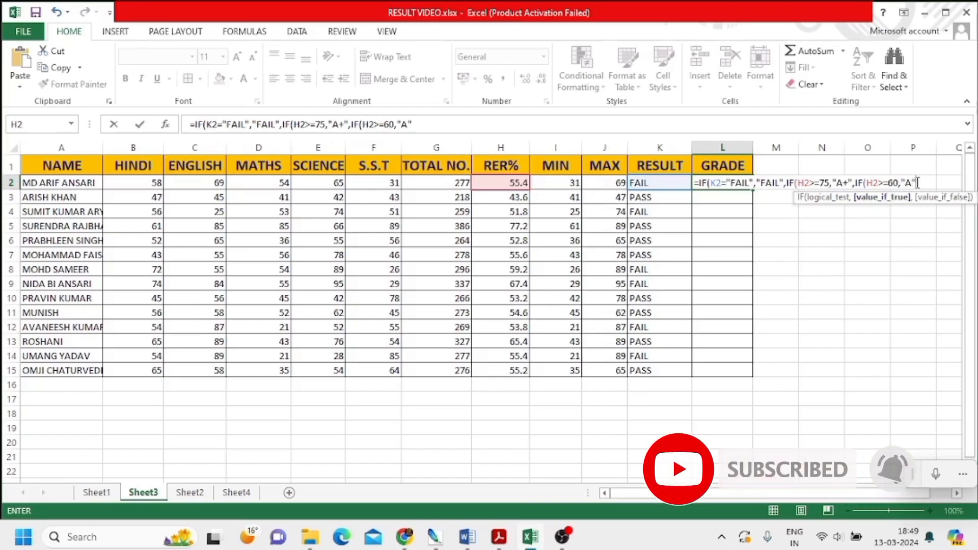
# Add another nested IF to the L2 formula returning "B" when H2>=50.
pyautogui.write(',')
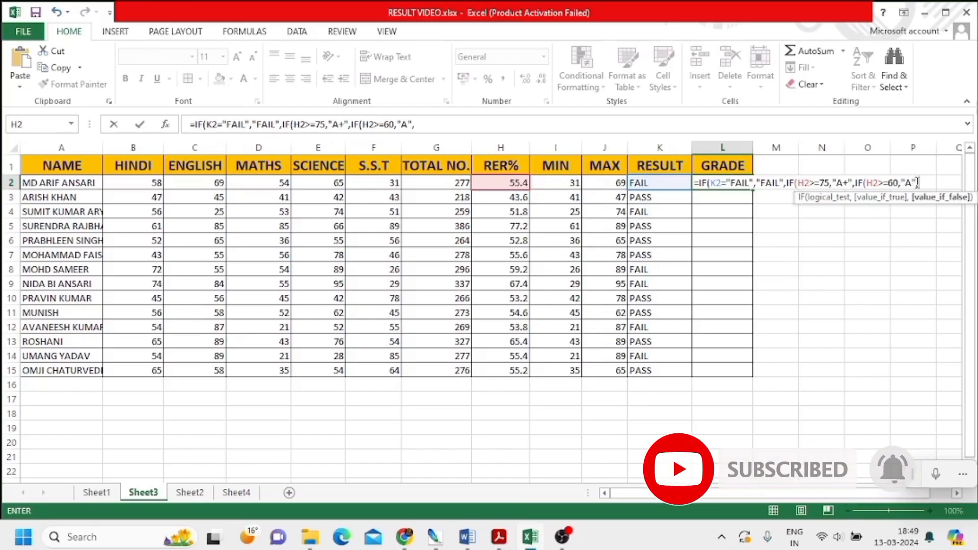
pyautogui.write('IF')
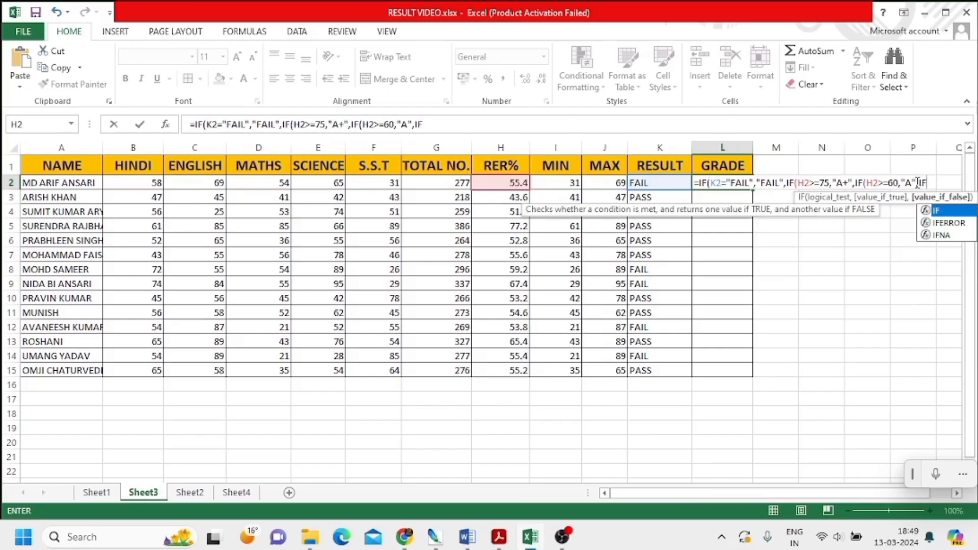
pyautogui.write('(')
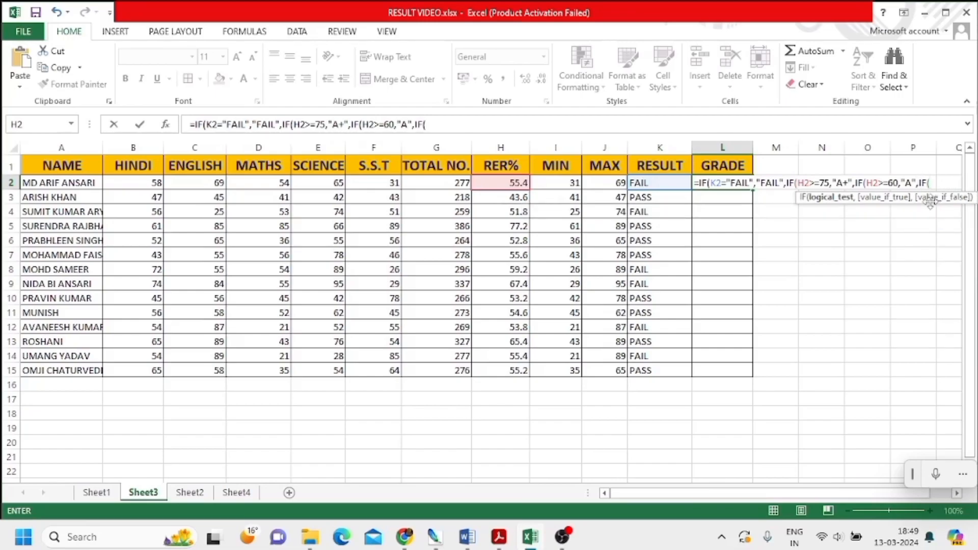
pyautogui.click(512, 182)
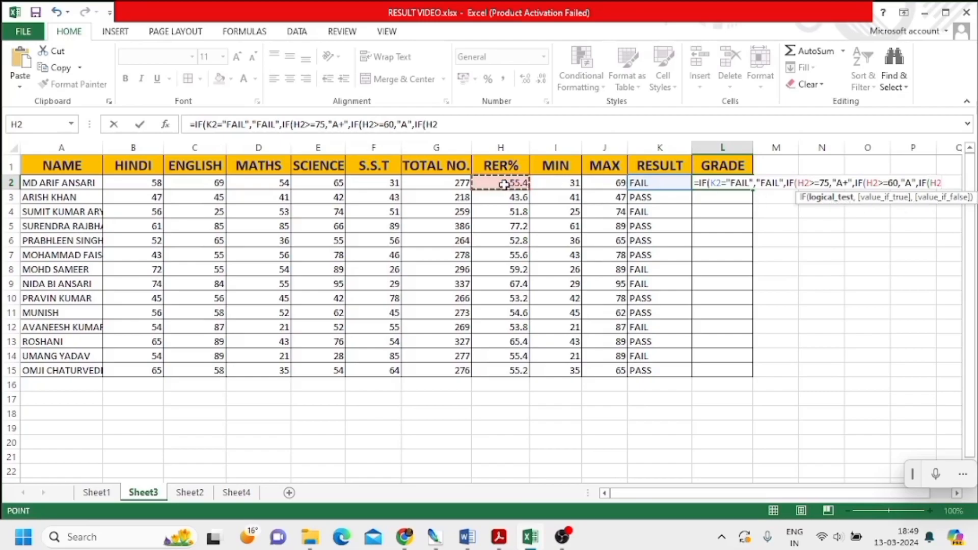
pyautogui.write('>=')
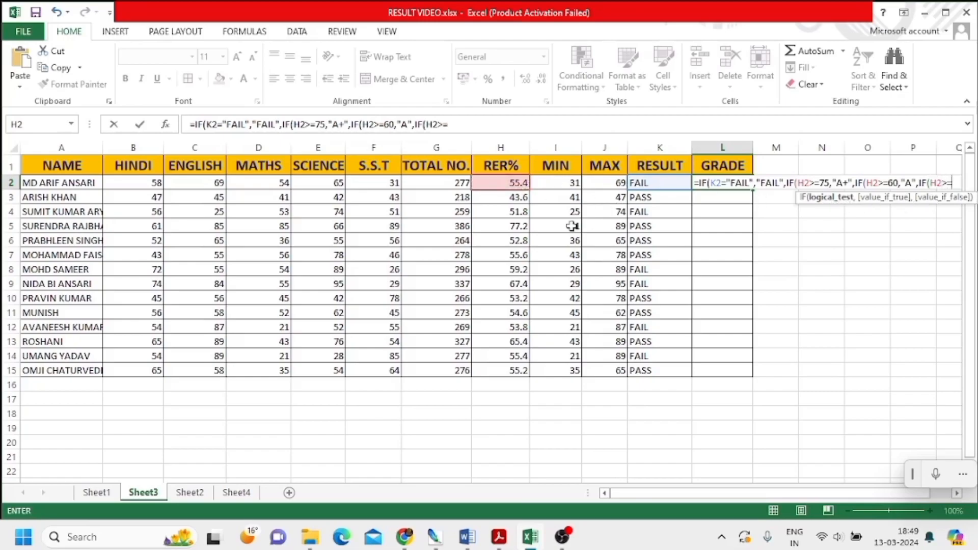
pyautogui.write('50,"')
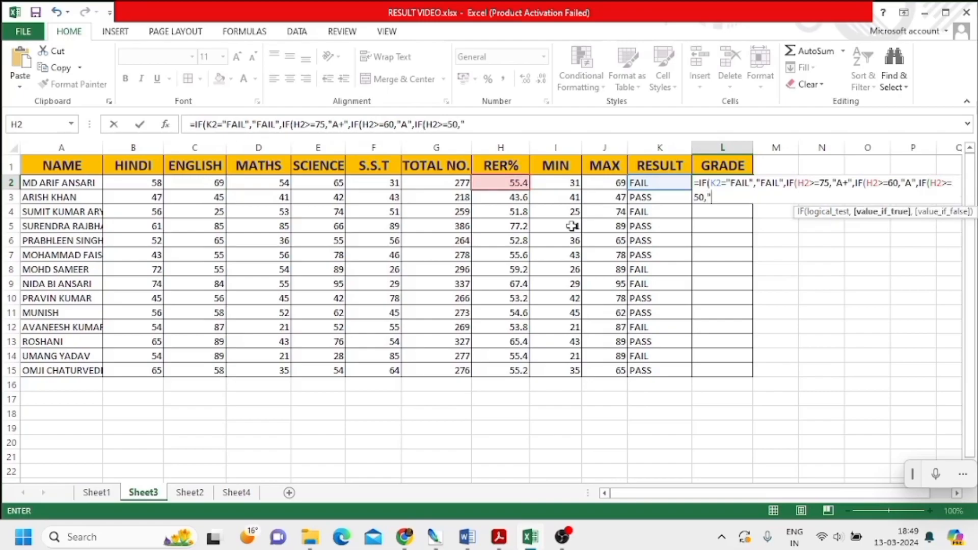
pyautogui.write('B"')
# Add a final nested IF returning "C" when H2>=33, close all the brackets and enter the L2 grade formula.
pyautogui.write(',')
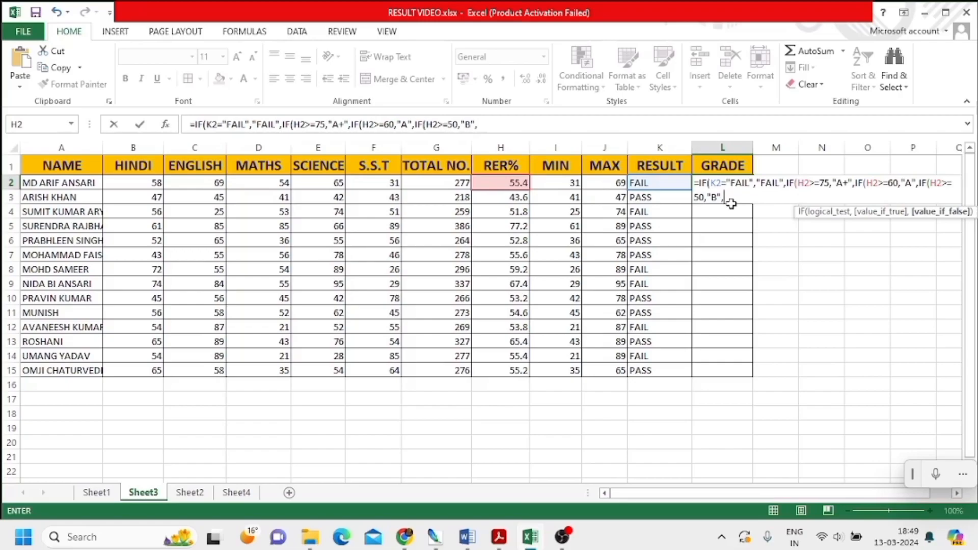
pyautogui.write('IF')
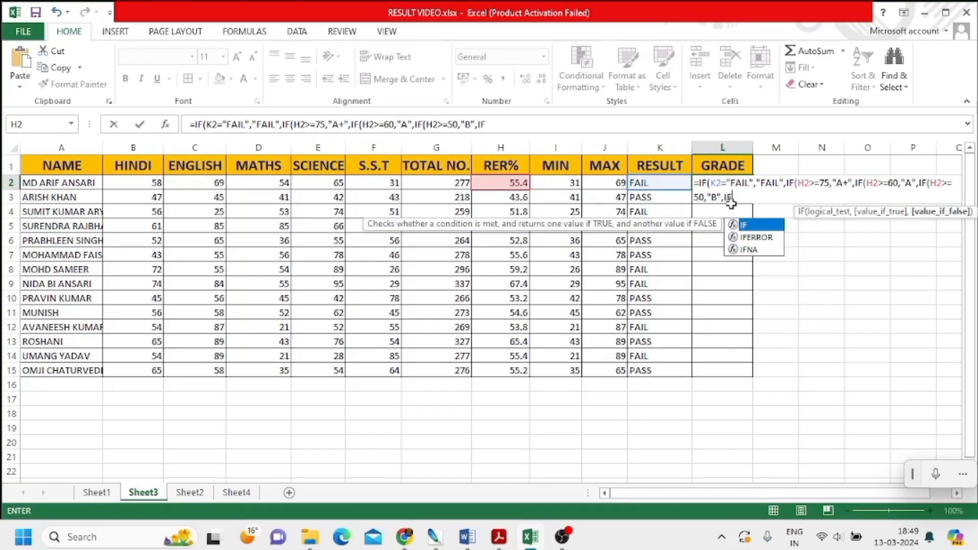
pyautogui.write('(')
pyautogui.click(504, 185)
pyautogui.write('>=')
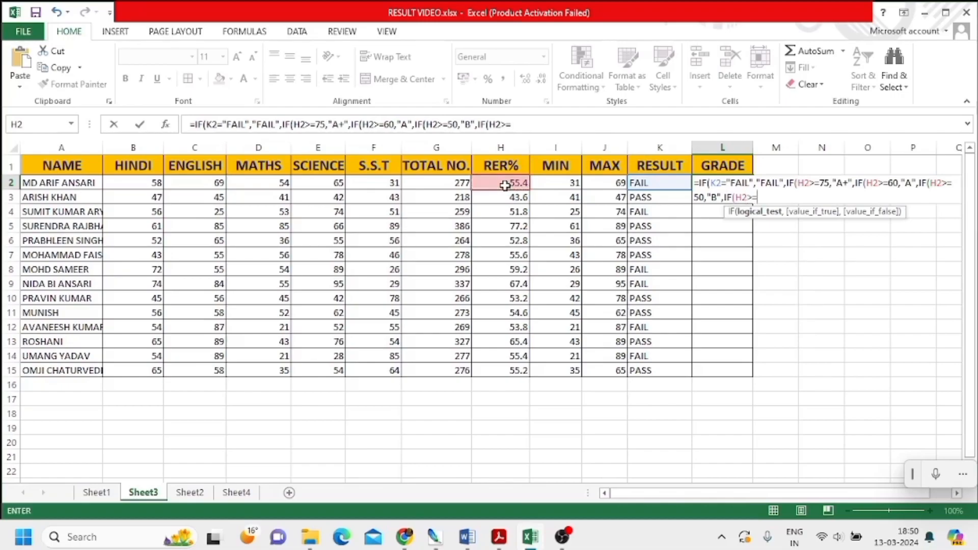
pyautogui.write('35')
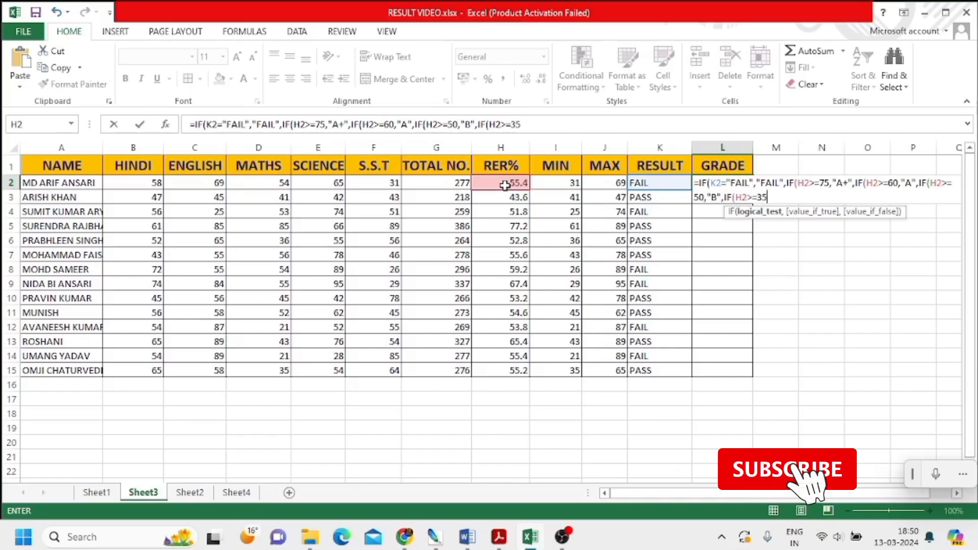
pyautogui.press('BackSpace')
pyautogui.write('3')
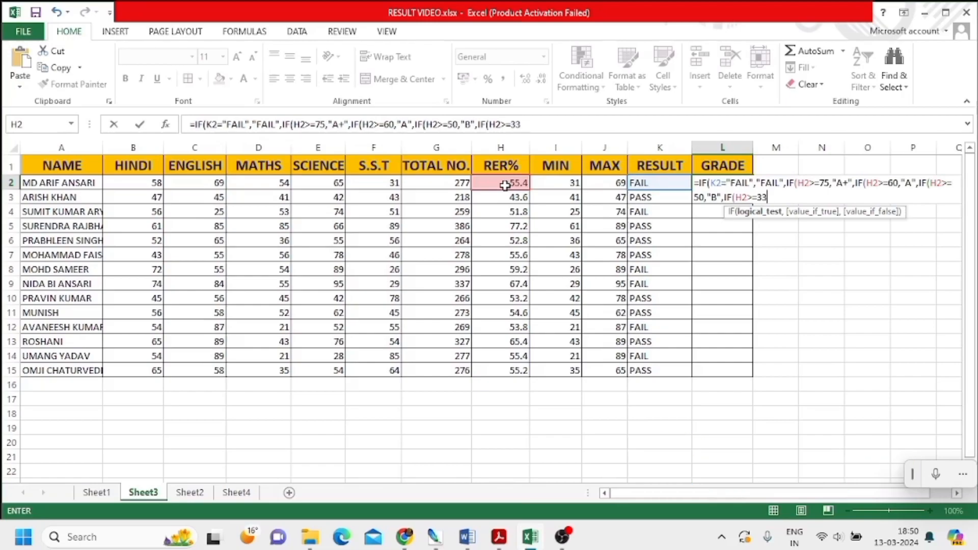
pyautogui.write('M')
pyautogui.press('BackSpace')
pyautogui.write(',"')
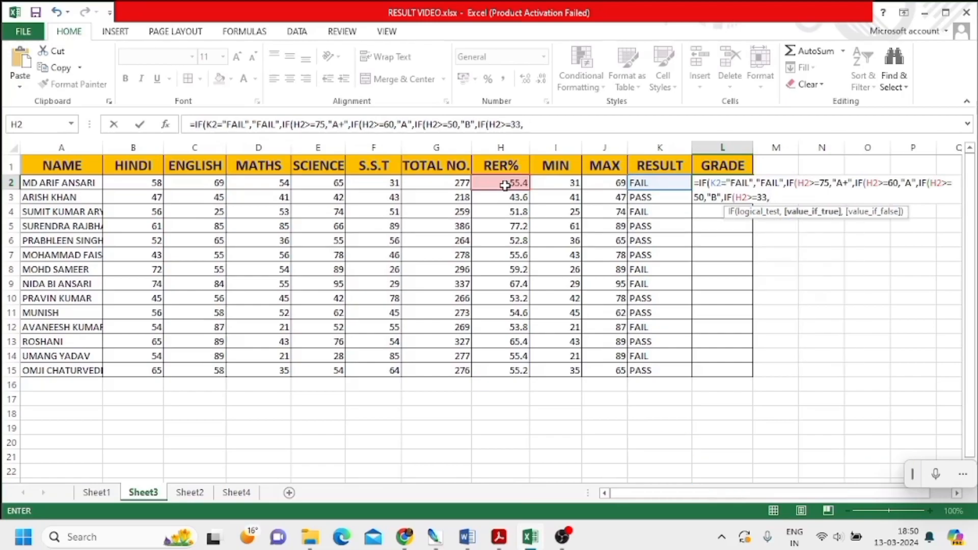
pyautogui.write('C"')
pyautogui.write('))))')
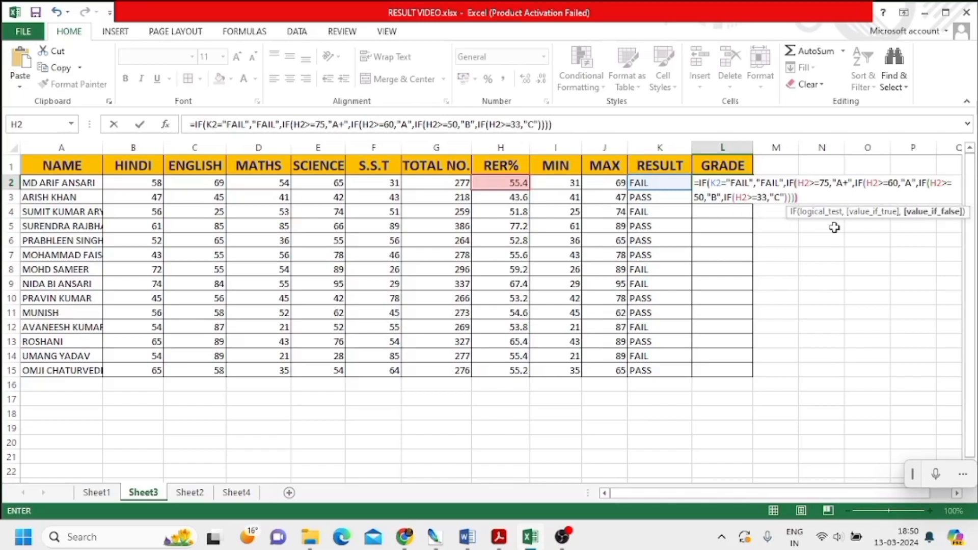
pyautogui.press('Return')
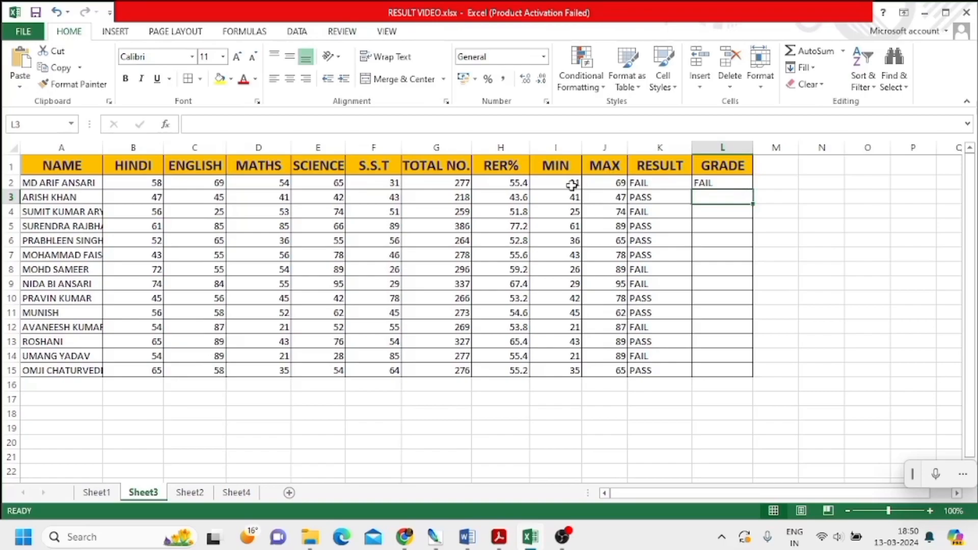
# Set the first student's S.S.T mark in F2 to 35 to test the grade formula.
pyautogui.click(395, 186)
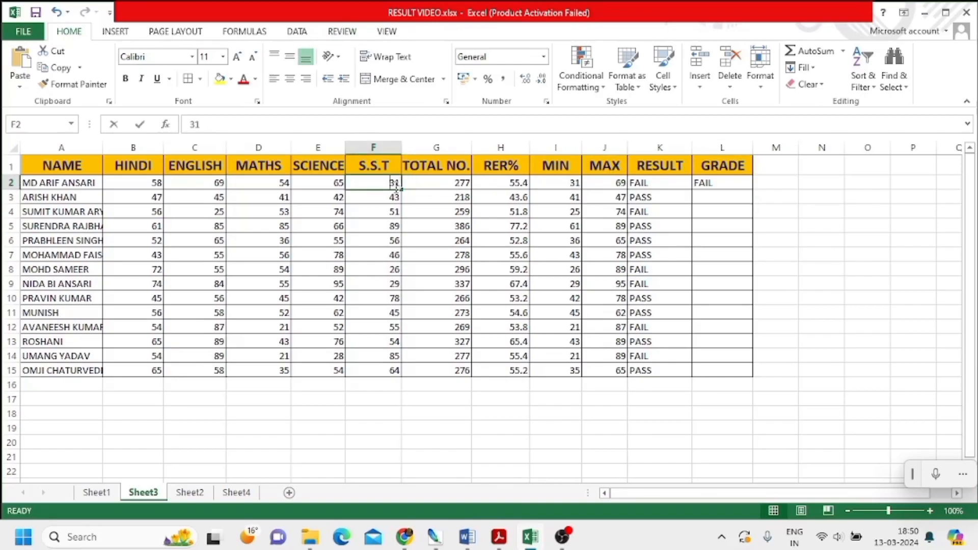
pyautogui.write('35')
pyautogui.press('Return')
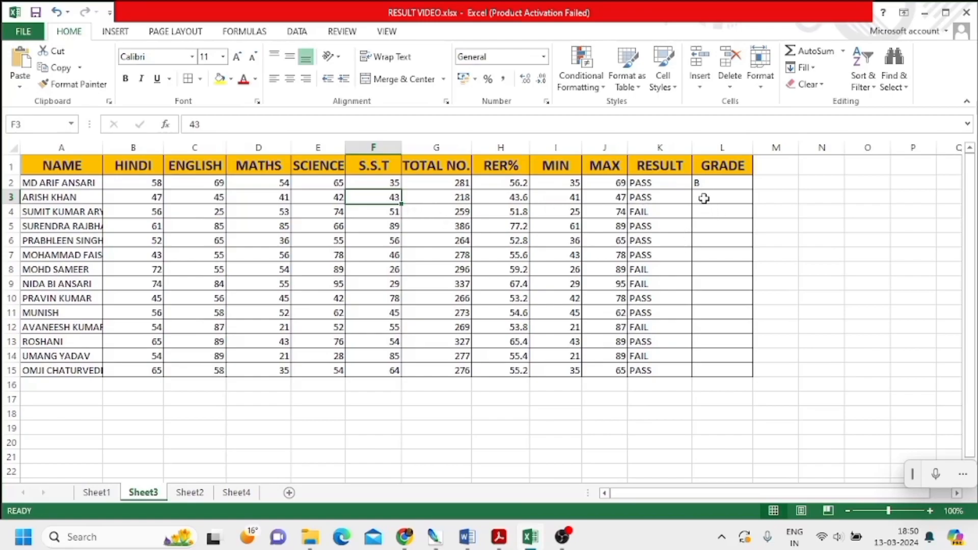
# Fill the grade formula from L2 down through L15.
pyautogui.moveTo(706, 183); pyautogui.dragTo(714, 370)
pyautogui.hotkey('ctrl', 'd')
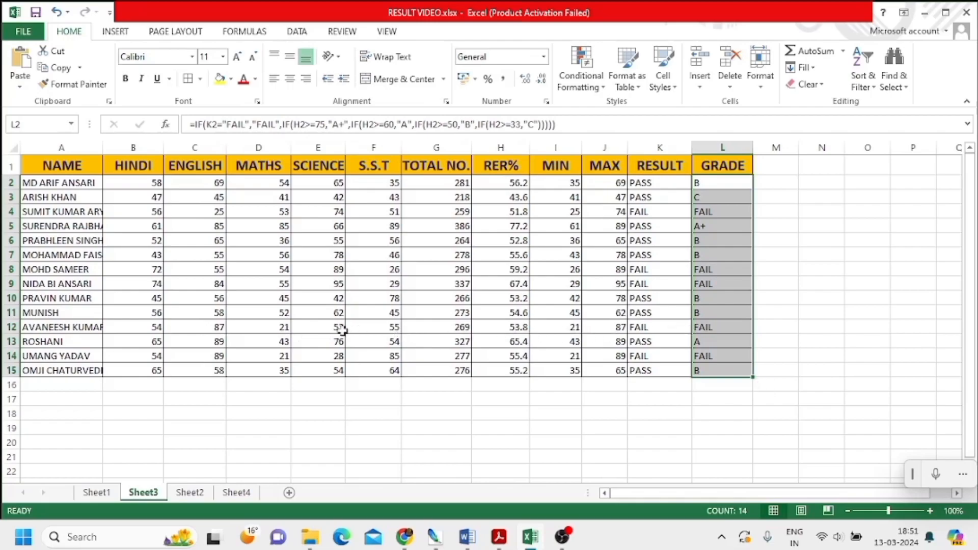
# Set the Maths mark in D12 to 35 to test the filled result and grade formulas.
pyautogui.click(282, 329)
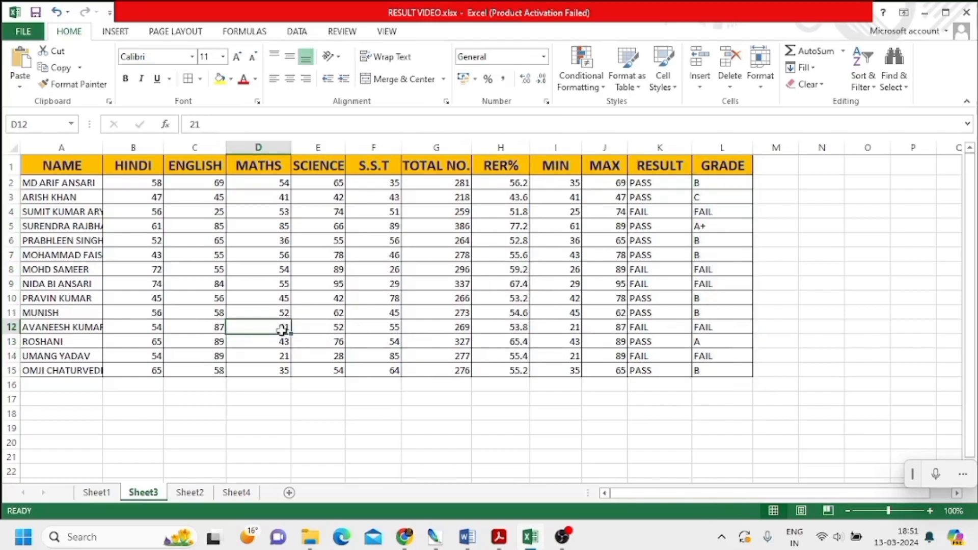
pyautogui.write('35')
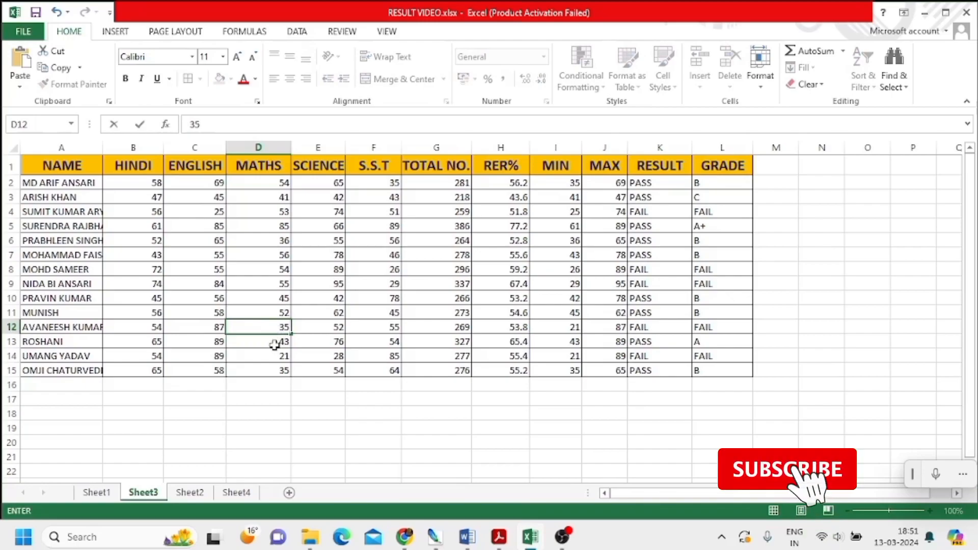
pyautogui.press('Return')
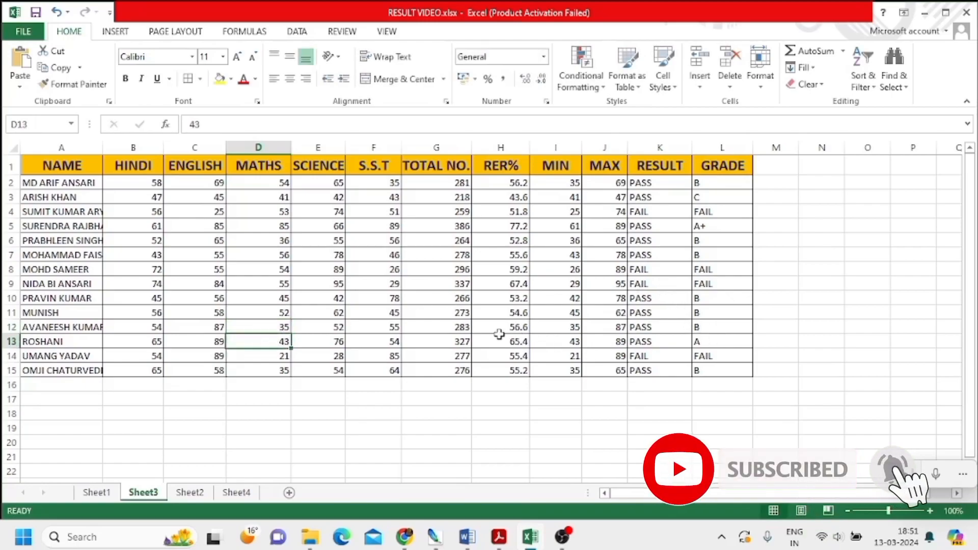